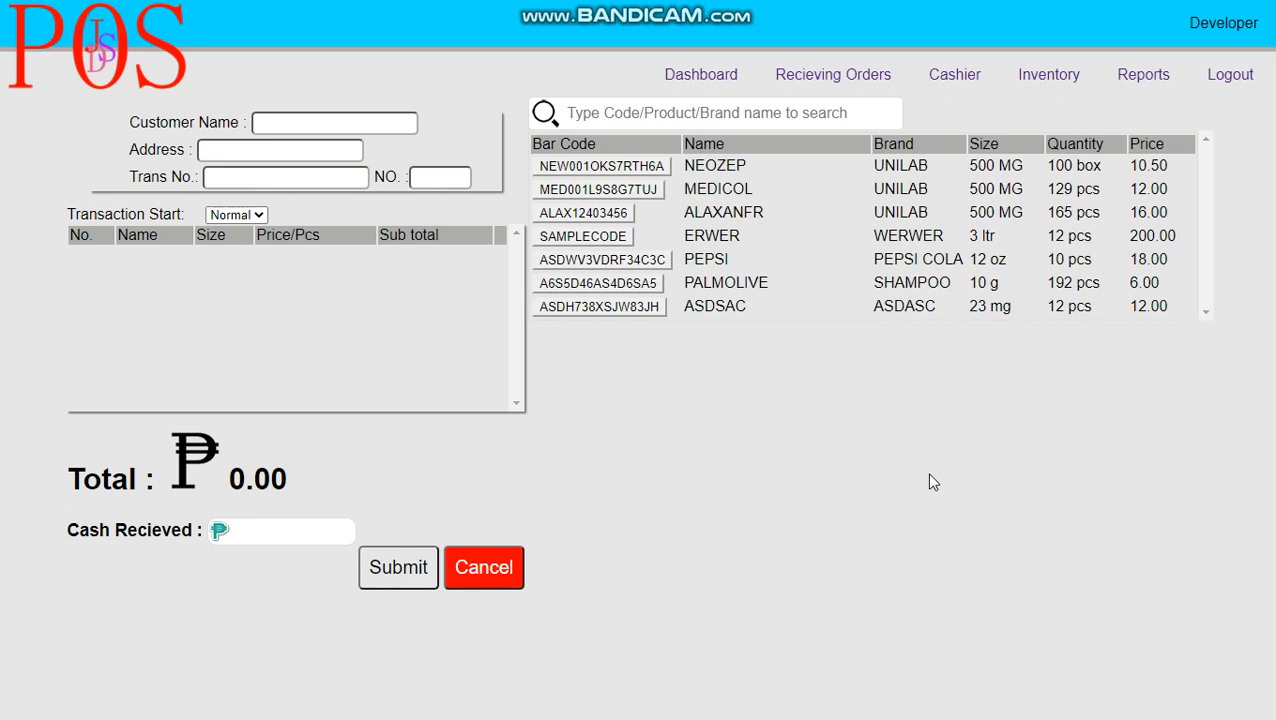
Open the Recieving Orders page and examine the product list with its bar codes, names, brands, sizes, quantities and prices.
{"action": "left_click", "coordinate": [830, 75]}
{"action": "left_click_drag", "start_coordinate": [45, 118], "coordinate": [985, 566]}
{"action": "left_click", "coordinate": [1010, 543]}
{"action": "left_click_drag", "start_coordinate": [595, 419], "coordinate": [1149, 469]}
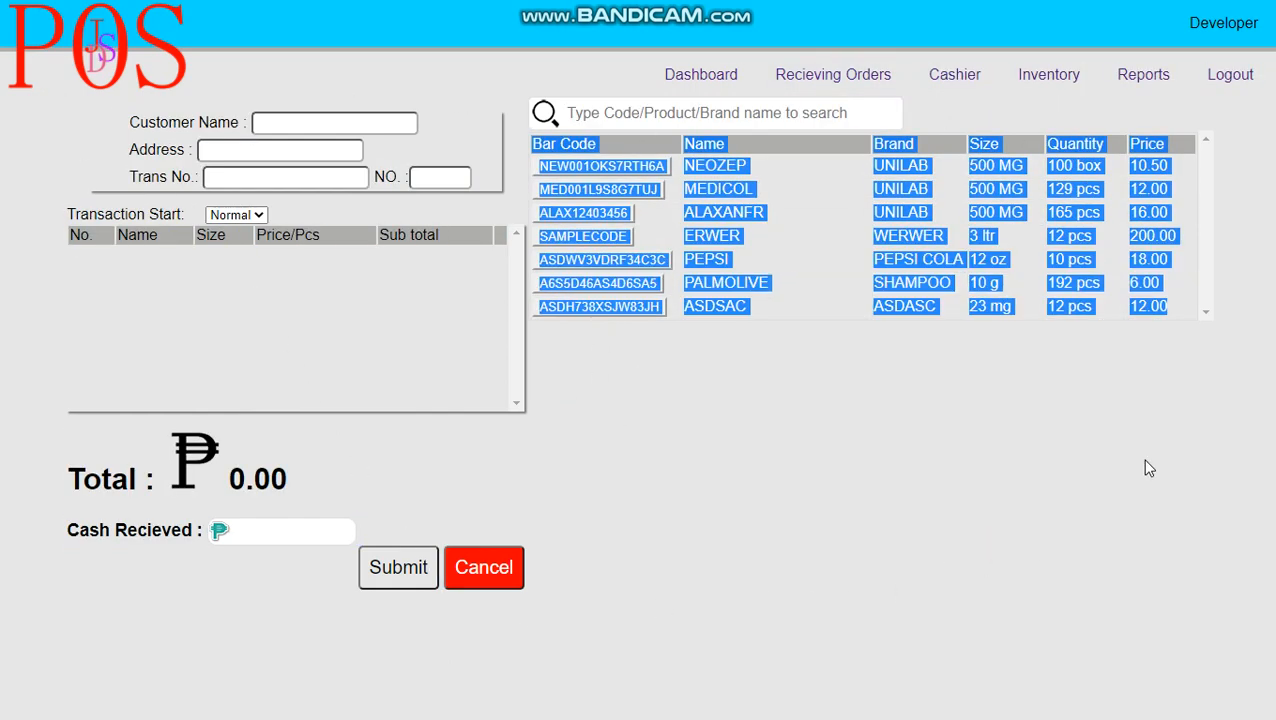
{"action": "left_click", "coordinate": [966, 397]}
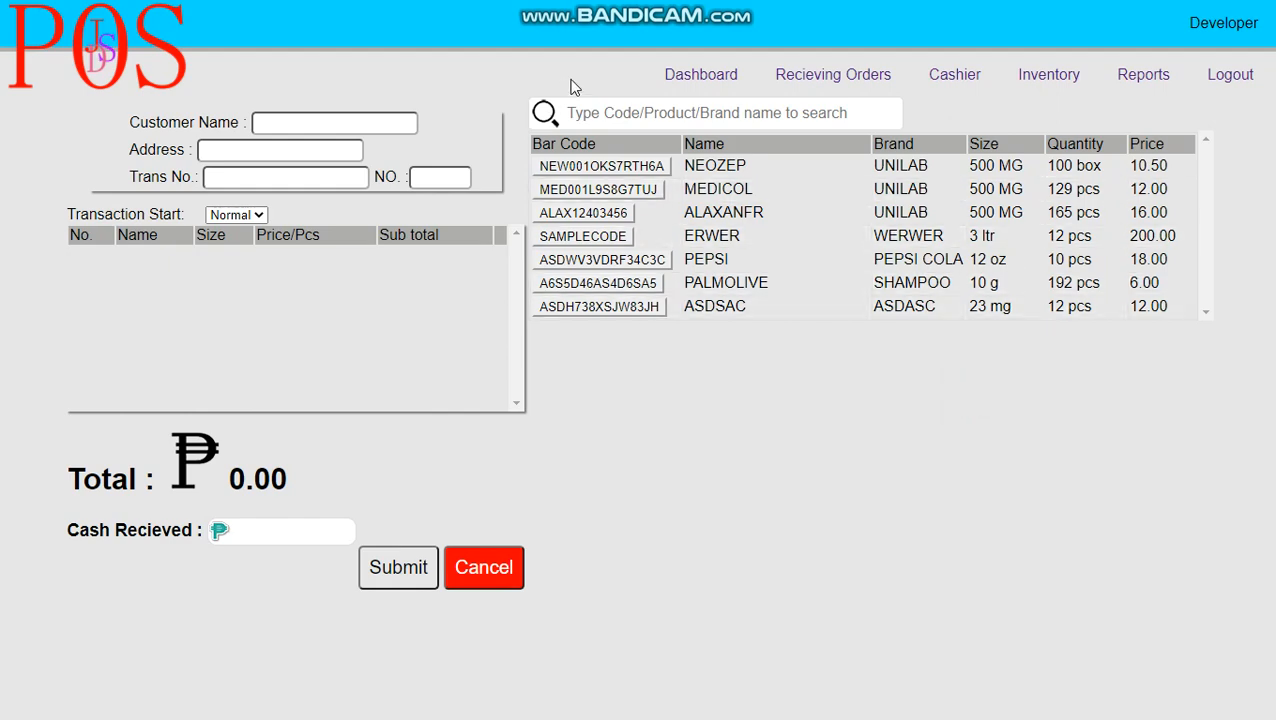
{"action": "left_click_drag", "start_coordinate": [570, 80], "coordinate": [1235, 369]}
{"action": "left_click", "coordinate": [1094, 383]}
{"action": "left_click_drag", "start_coordinate": [1153, 333], "coordinate": [540, 212]}
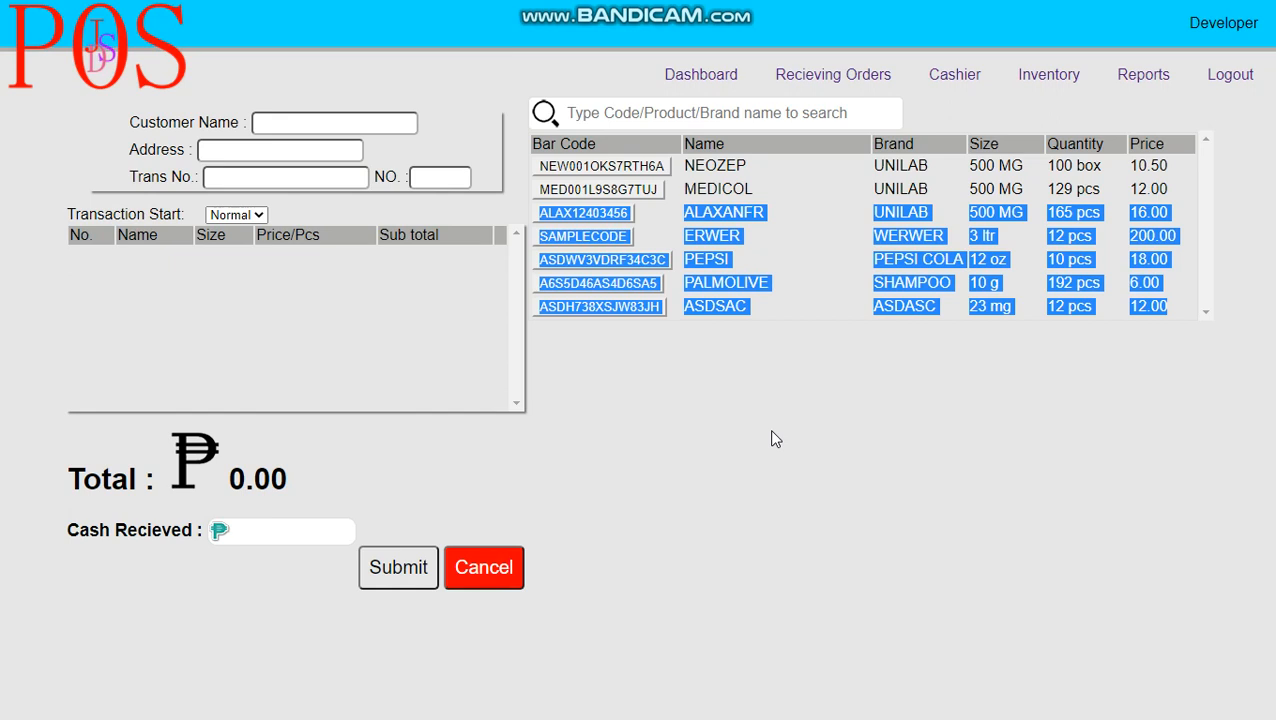
{"action": "left_click", "coordinate": [771, 438]}
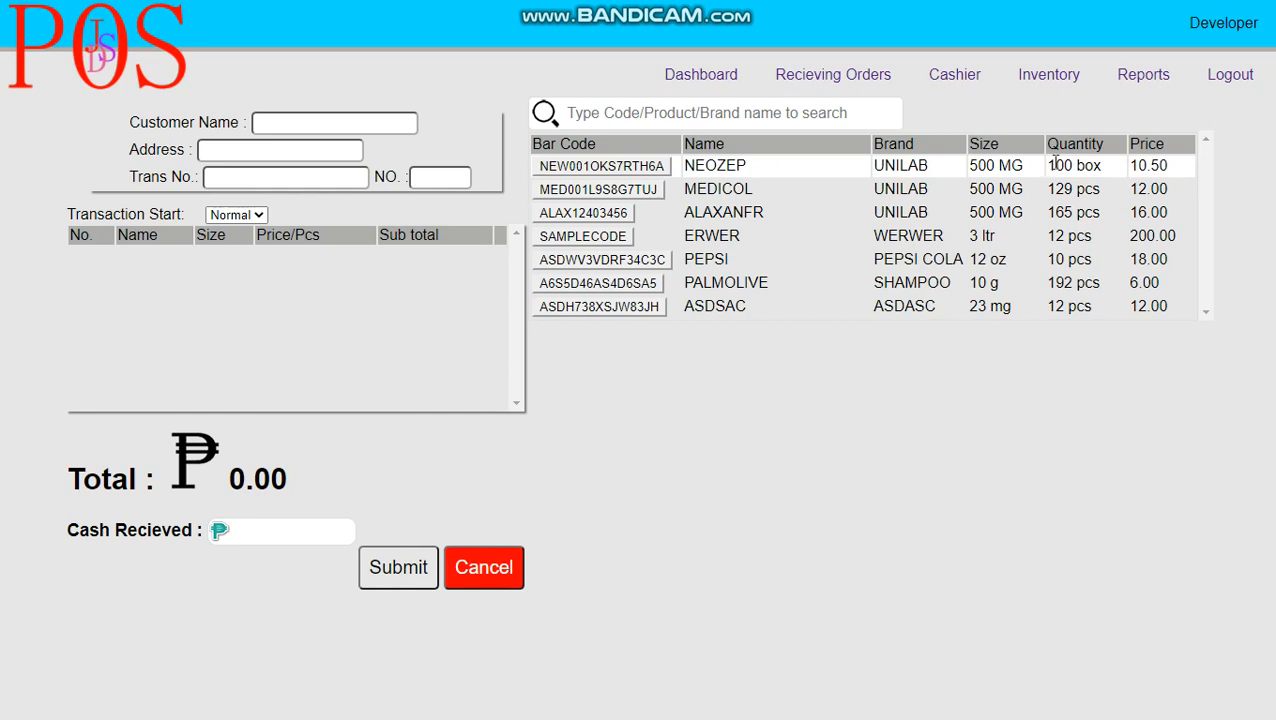
{"action": "left_click_drag", "start_coordinate": [1048, 166], "coordinate": [1098, 311]}
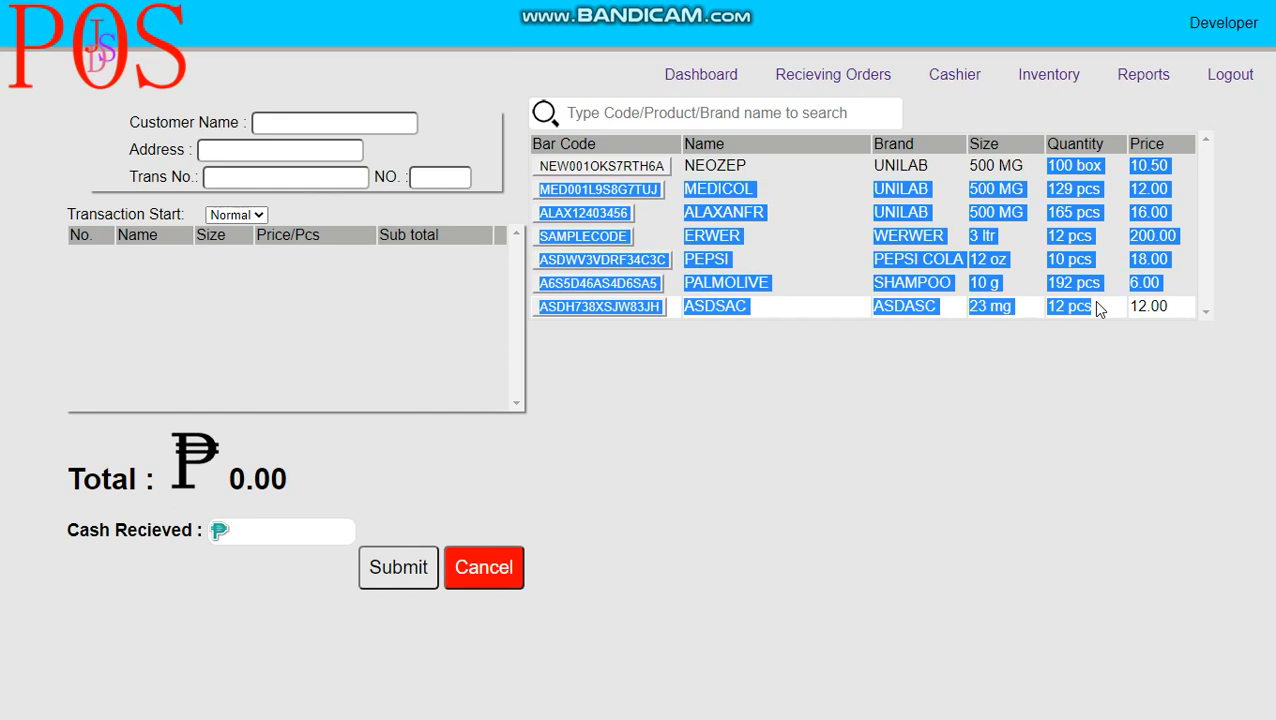
{"action": "left_click", "coordinate": [1098, 309]}
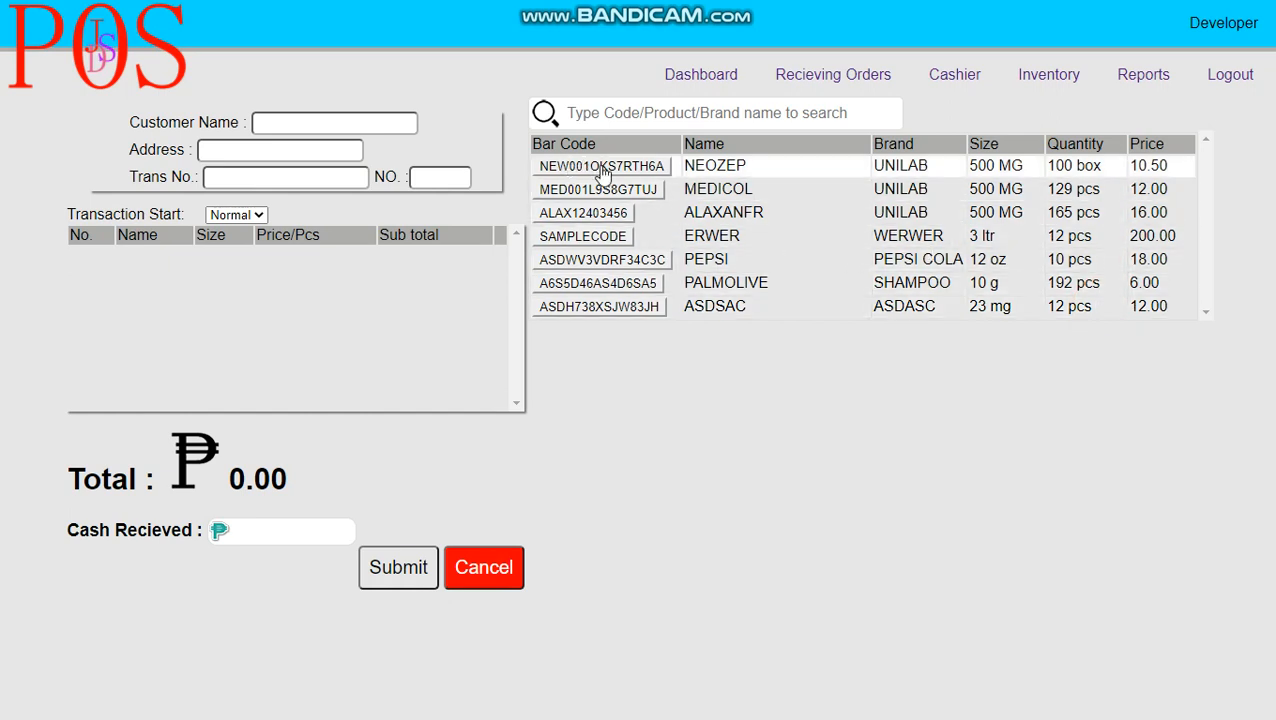
Examine the NEOZEP row's name, brand, size, quantity unit and price, and compare the quantity unit and price with MEDICOL.
{"action": "left_click_drag", "start_coordinate": [749, 165], "coordinate": [687, 163]}
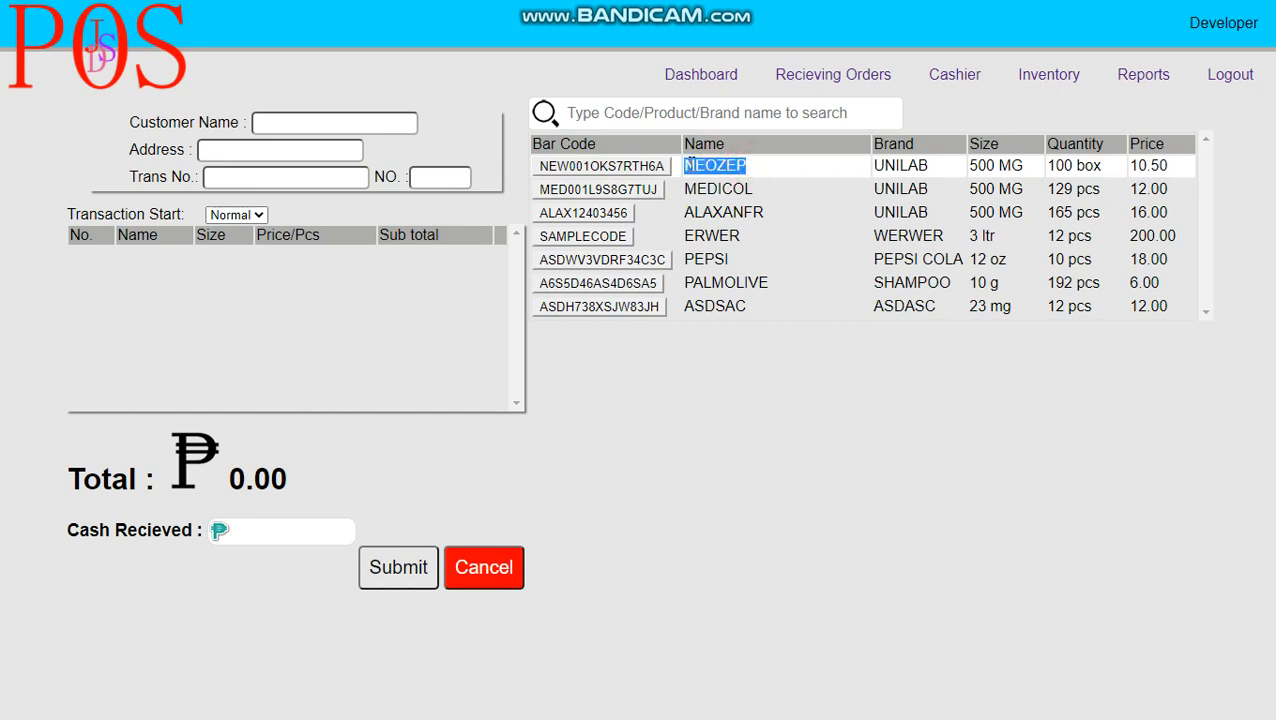
{"action": "left_click_drag", "start_coordinate": [930, 165], "coordinate": [886, 166]}
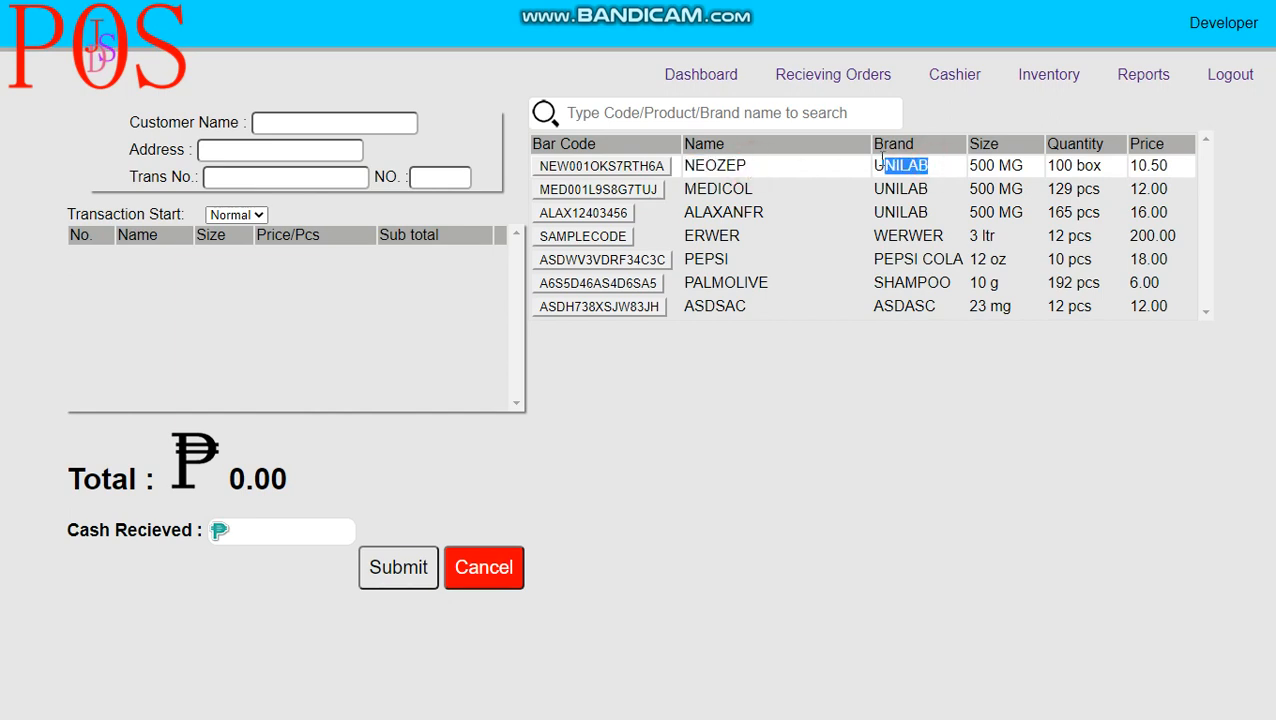
{"action": "left_click_drag", "start_coordinate": [1038, 168], "coordinate": [969, 165]}
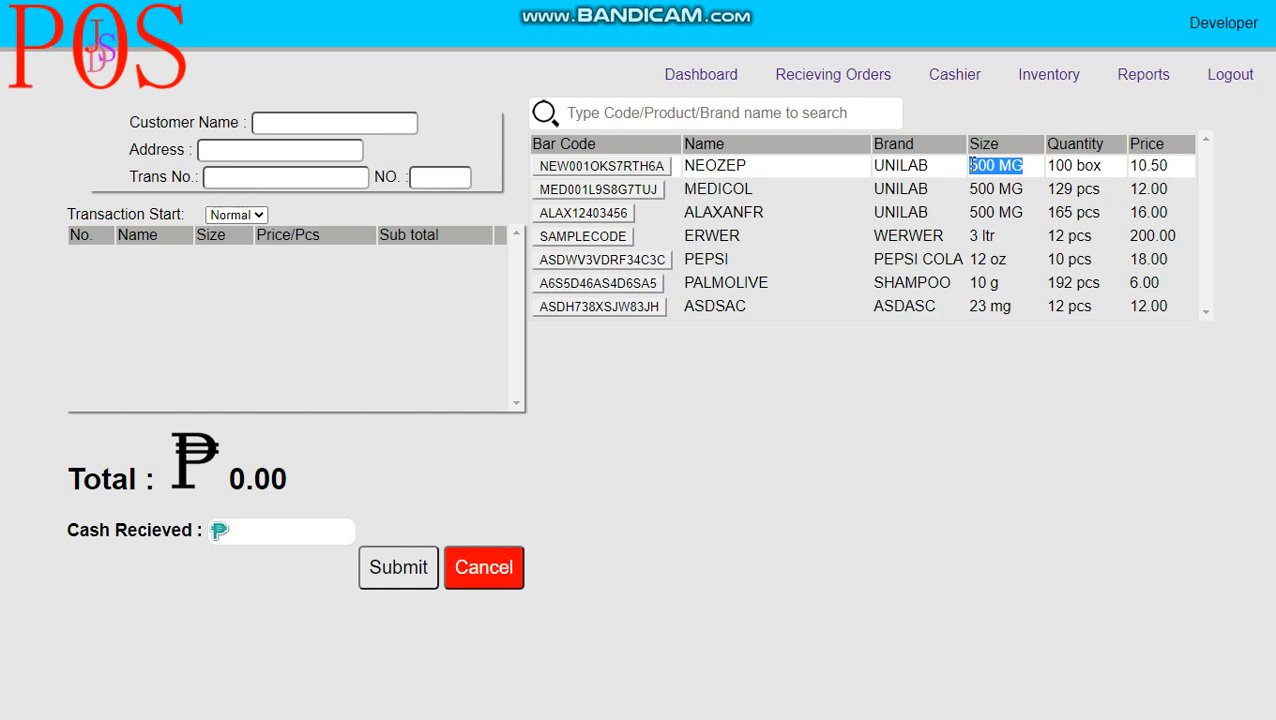
{"action": "mouse_move", "coordinate": [1110, 164]}
{"action": "left_mouse_down"}
{"action": "mouse_move", "coordinate": [1048, 177]}
{"action": "mouse_move", "coordinate": [1101, 168]}
{"action": "mouse_move", "coordinate": [1085, 167]}
{"action": "left_mouse_up"}
{"action": "left_click", "coordinate": [1062, 165]}
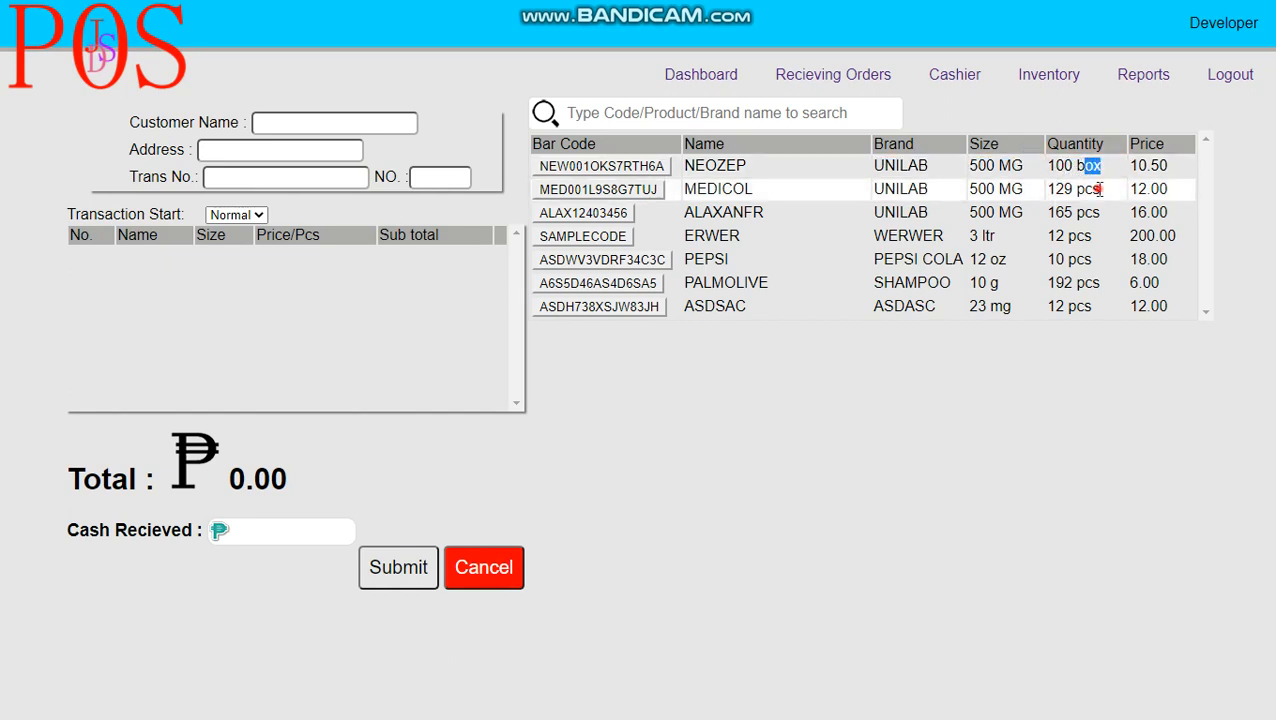
{"action": "double_click", "coordinate": [1099, 189]}
{"action": "left_click", "coordinate": [1100, 167]}
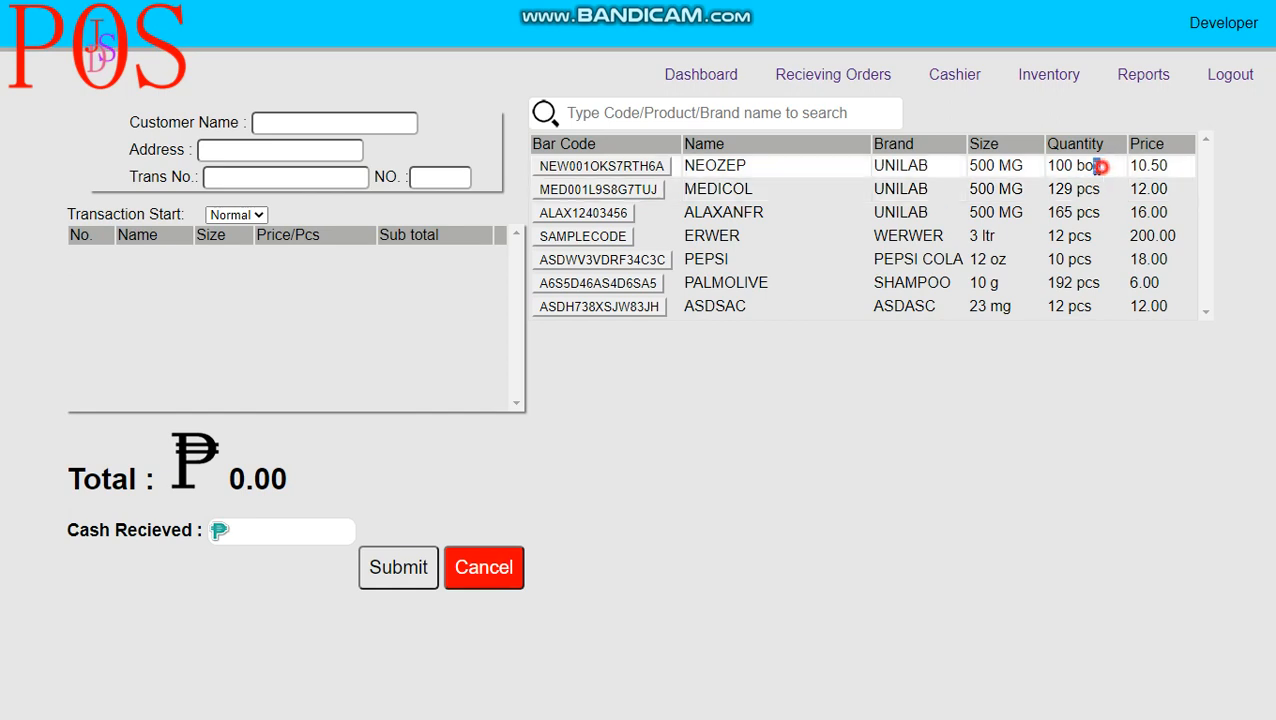
{"action": "mouse_move", "coordinate": [1100, 167]}
{"action": "left_mouse_down"}
{"action": "mouse_move", "coordinate": [1076, 166]}
{"action": "mouse_move", "coordinate": [1104, 189]}
{"action": "mouse_move", "coordinate": [1079, 194]}
{"action": "mouse_move", "coordinate": [1110, 168]}
{"action": "mouse_move", "coordinate": [1077, 166]}
{"action": "left_mouse_up"}
{"action": "left_click", "coordinate": [1092, 167]}
{"action": "left_click_drag", "start_coordinate": [1176, 165], "coordinate": [1130, 166]}
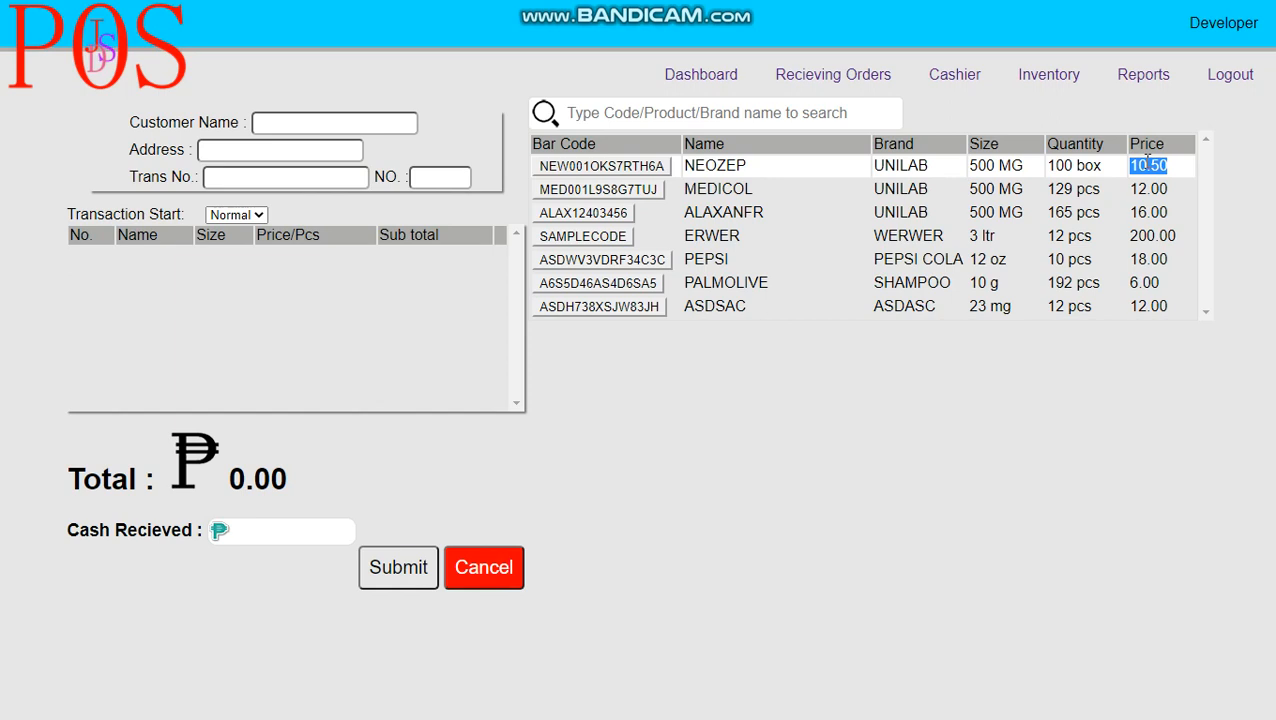
{"action": "left_click_drag", "start_coordinate": [1181, 190], "coordinate": [1130, 189]}
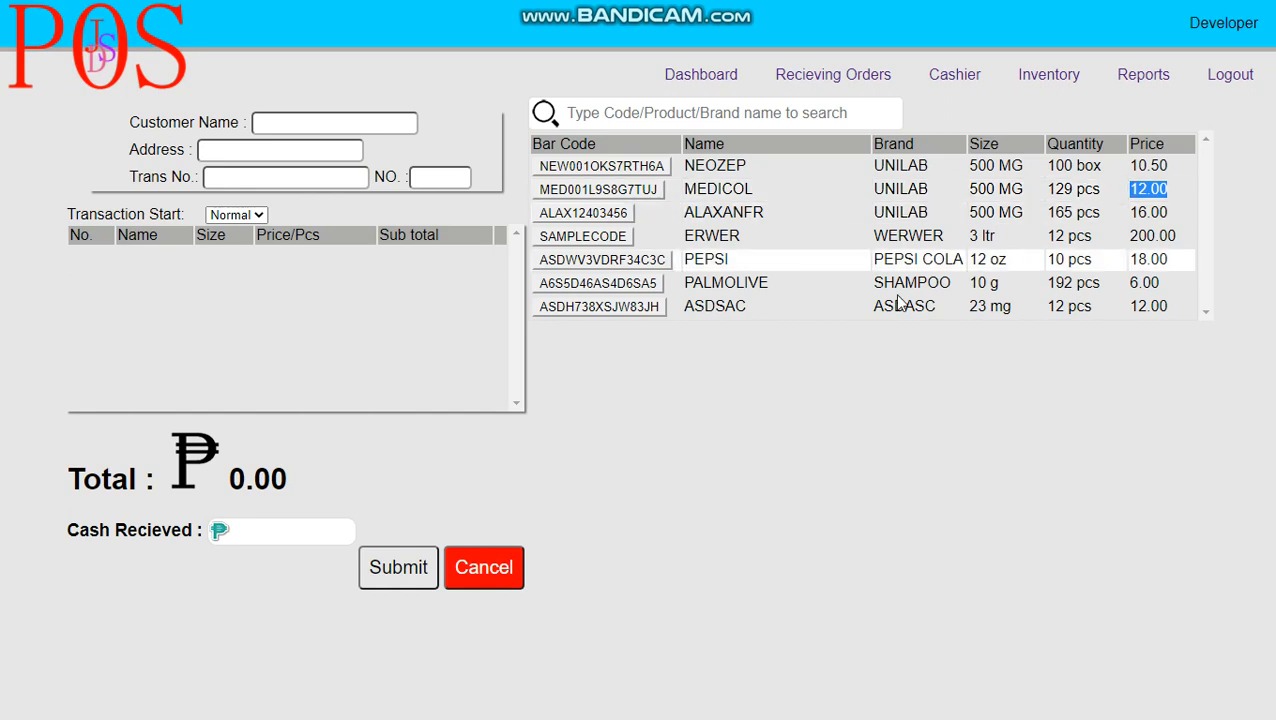
{"action": "left_click", "coordinate": [891, 424]}
Examine the product search box and the customer name and NO. fields of the transaction form.
{"action": "left_click", "coordinate": [833, 113]}
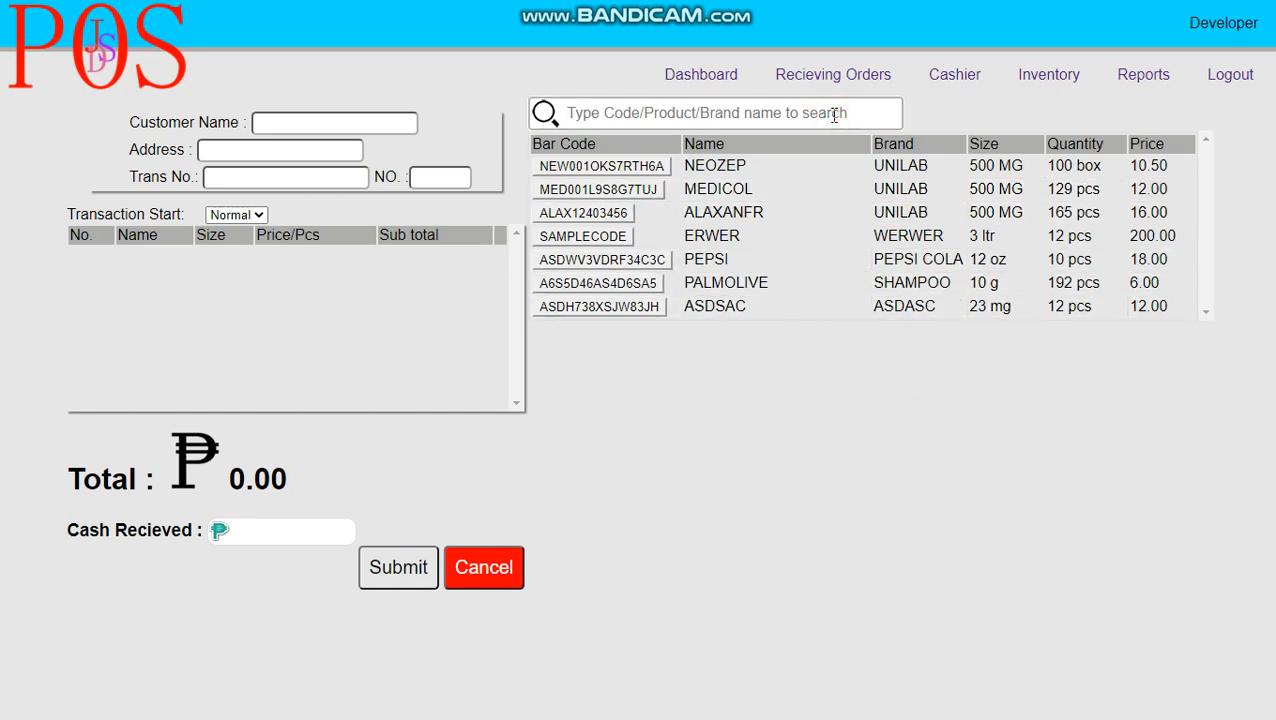
{"action": "left_click", "coordinate": [633, 117]}
{"action": "left_click", "coordinate": [634, 117]}
{"action": "left_click", "coordinate": [616, 115]}
{"action": "left_click", "coordinate": [300, 122]}
{"action": "left_click", "coordinate": [432, 177]}
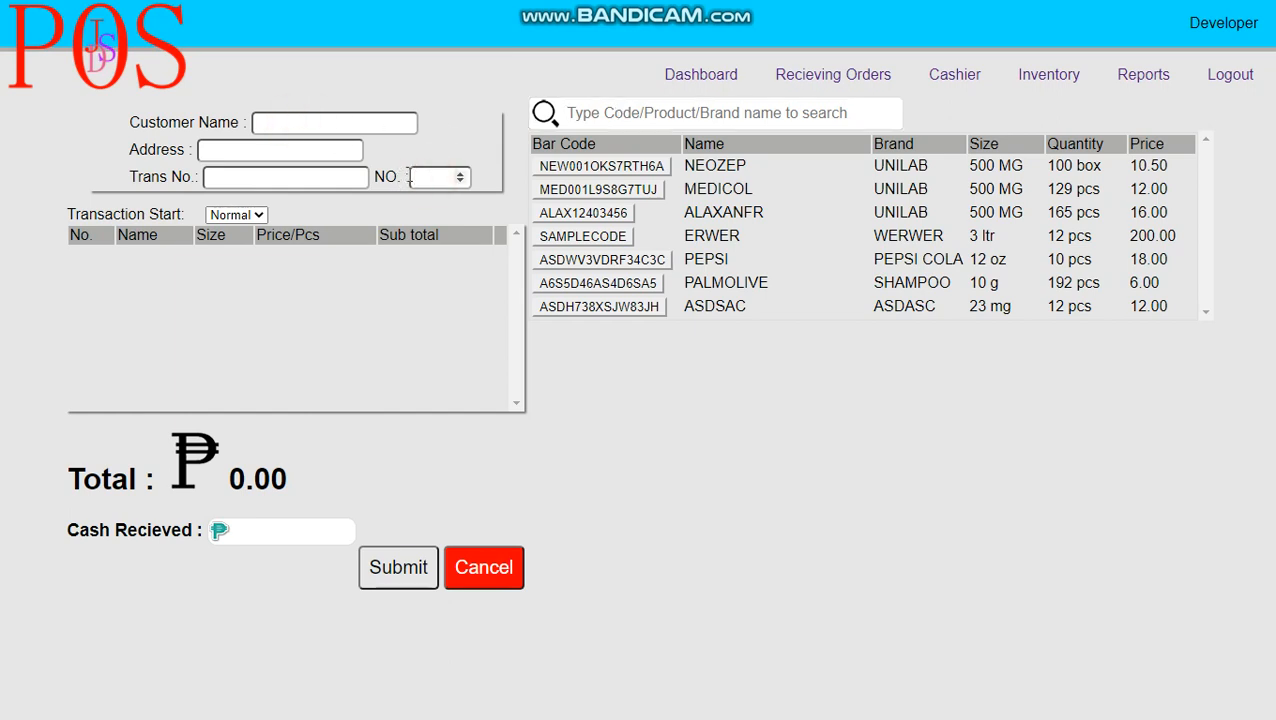
{"action": "left_click_drag", "start_coordinate": [409, 177], "coordinate": [376, 177]}
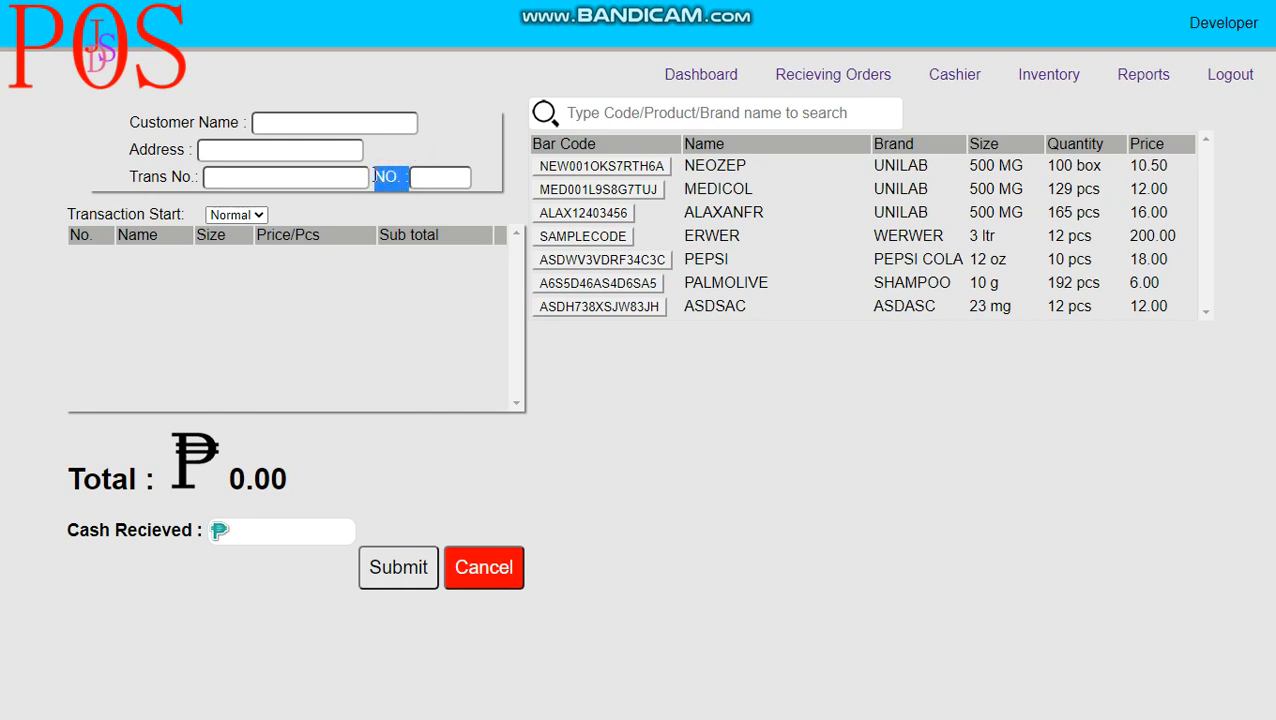
{"action": "left_click", "coordinate": [430, 177]}
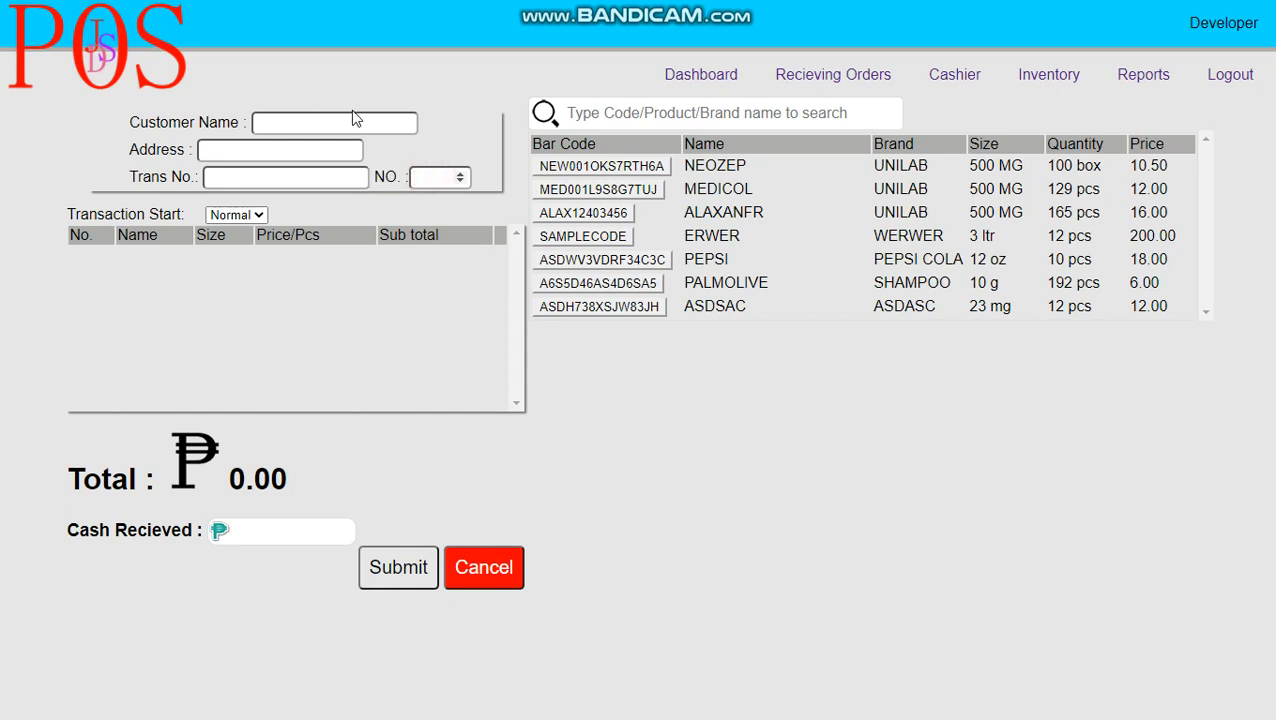
{"action": "left_click", "coordinate": [285, 122]}
{"action": "left_click", "coordinate": [427, 176]}
{"action": "left_click", "coordinate": [355, 118]}
{"action": "left_click", "coordinate": [431, 188]}
{"action": "left_click", "coordinate": [305, 123]}
{"action": "left_click", "coordinate": [362, 119]}
{"action": "left_click", "coordinate": [414, 172]}
{"action": "left_click", "coordinate": [360, 129]}
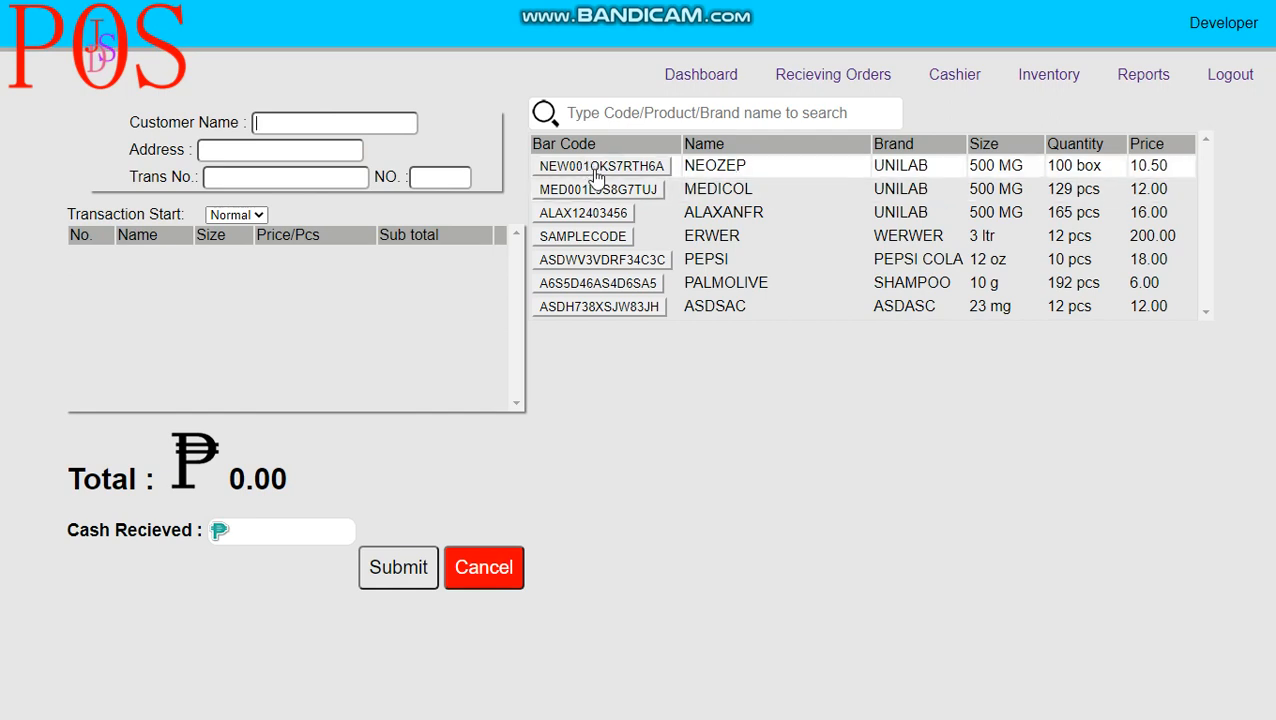
Search the products for MED and try to add MEDICOL to the transaction with the customer fields left empty.
{"action": "left_click", "coordinate": [641, 118]}
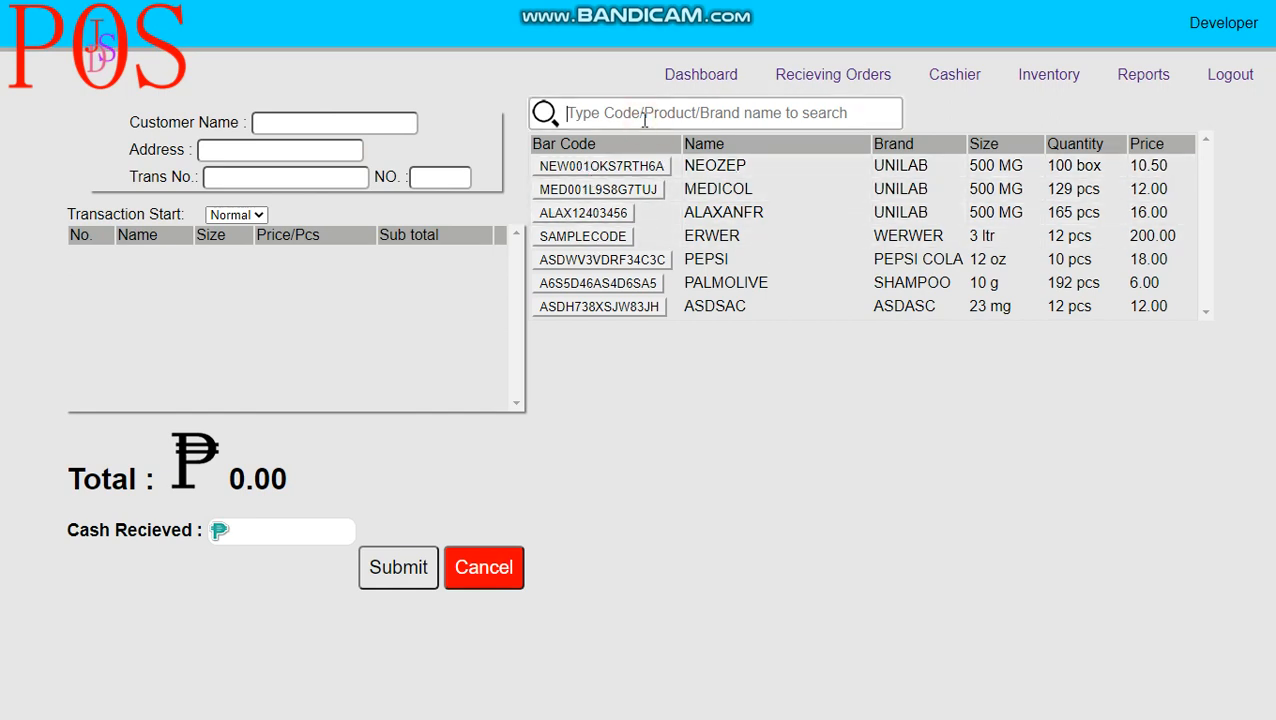
{"action": "type", "text": "MED"}
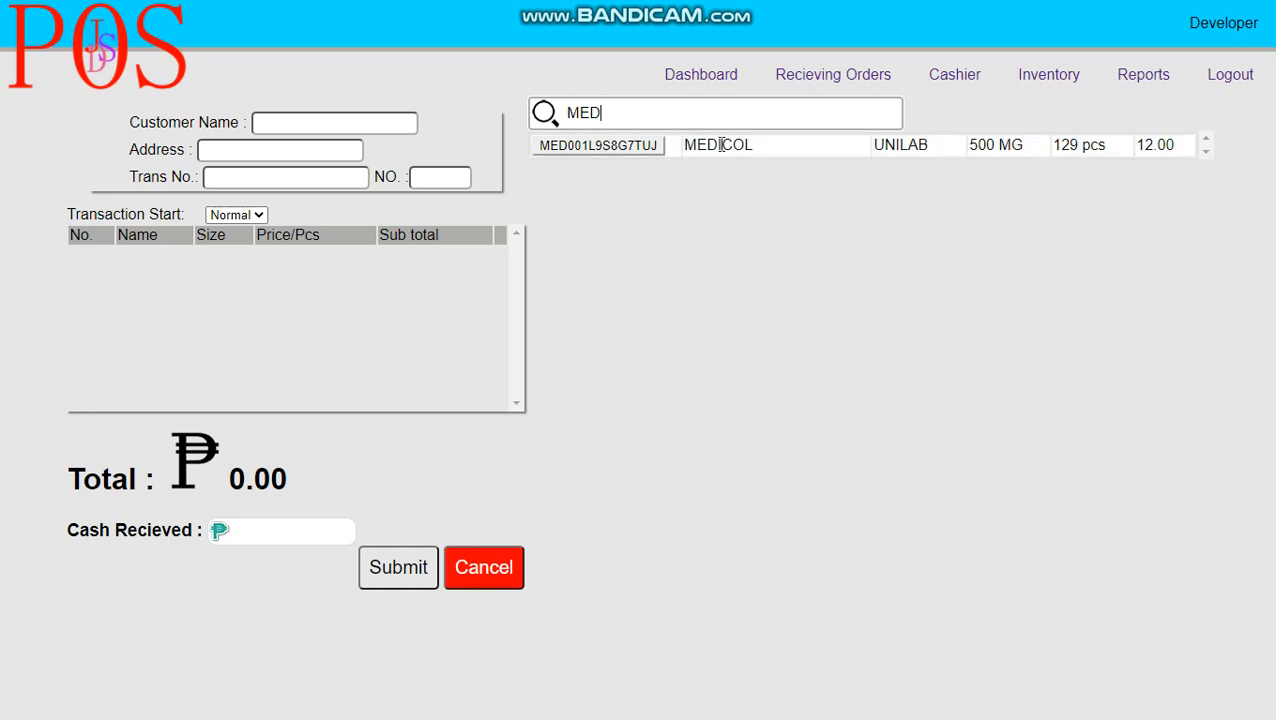
{"action": "left_click", "coordinate": [342, 288]}
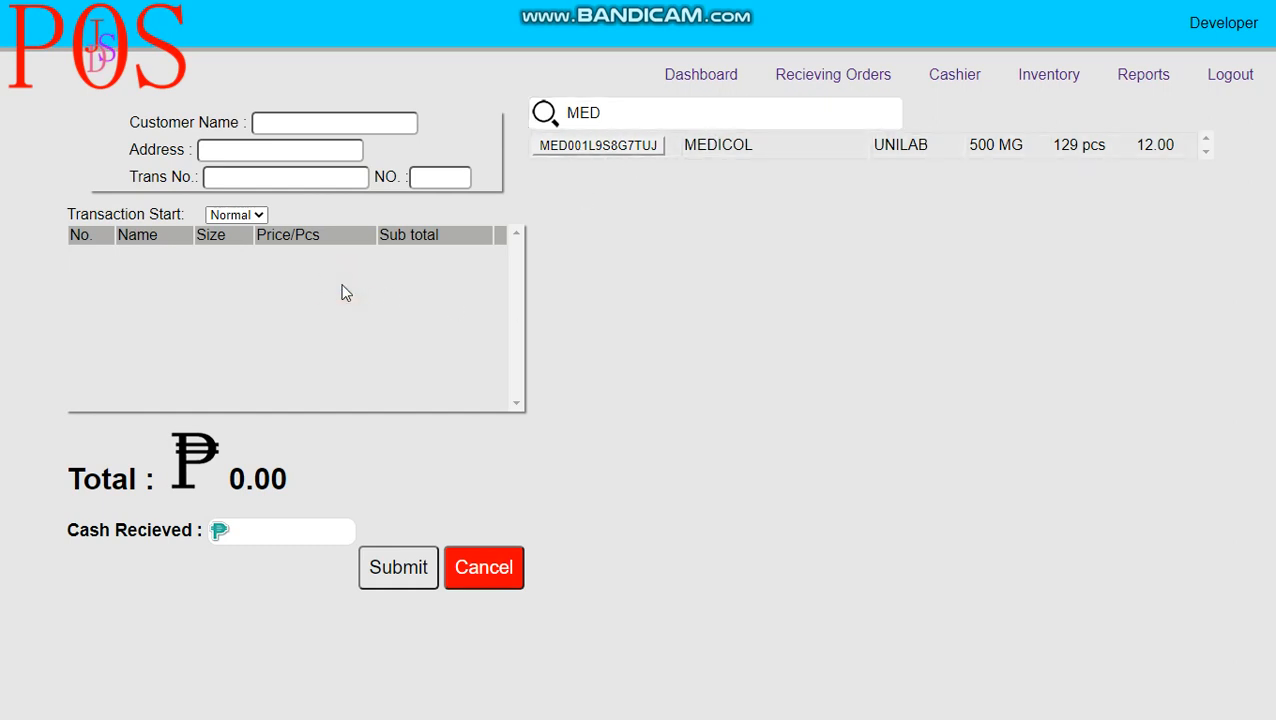
{"action": "left_click", "coordinate": [572, 149]}
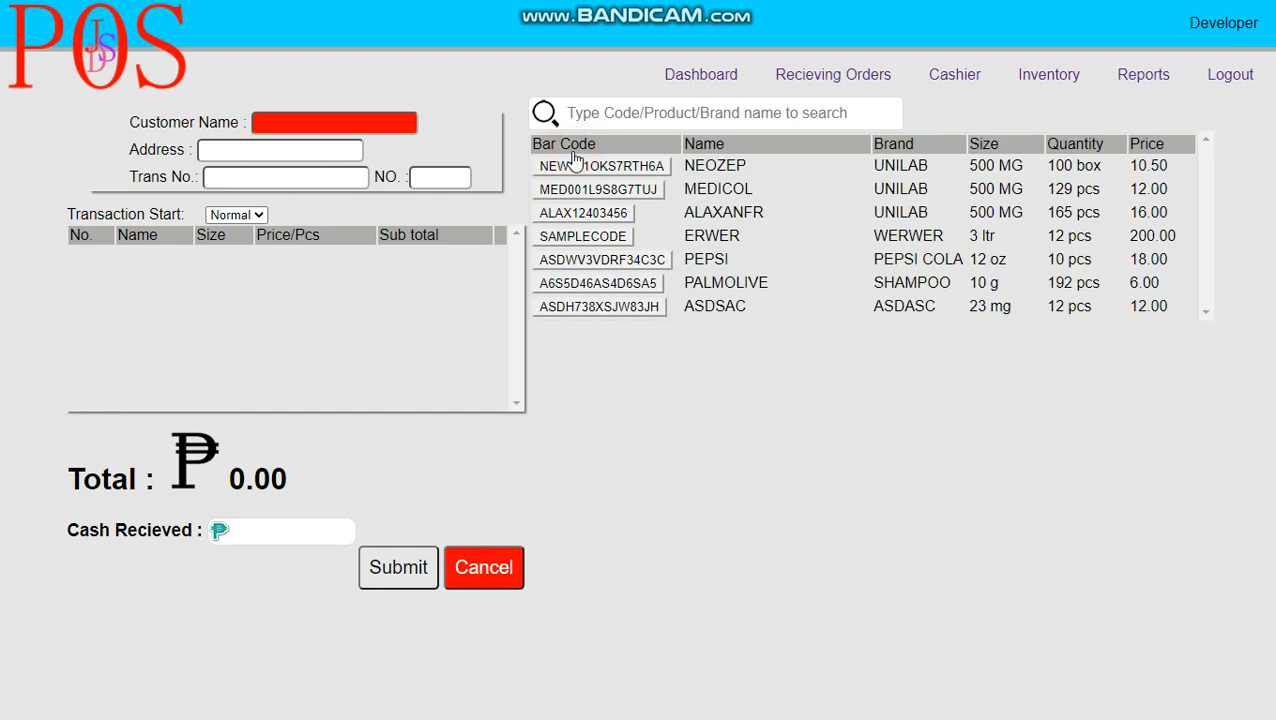
Enter SAMPLE as the customer name and 1 as the NO., leaving the address and transaction number empty.
{"action": "left_click", "coordinate": [297, 121]}
{"action": "type", "text": "SAMPPLE"}
{"action": "left_click", "coordinate": [298, 122]}
{"action": "key", "text": "BackSpace"}
{"action": "left_click", "coordinate": [423, 182]}
{"action": "type", "text": "1"}
{"action": "left_click", "coordinate": [251, 153]}
{"action": "left_click", "coordinate": [225, 178]}
Search the products for MEDICOL, add it to the transaction and check its sub total.
{"action": "left_click", "coordinate": [656, 112]}
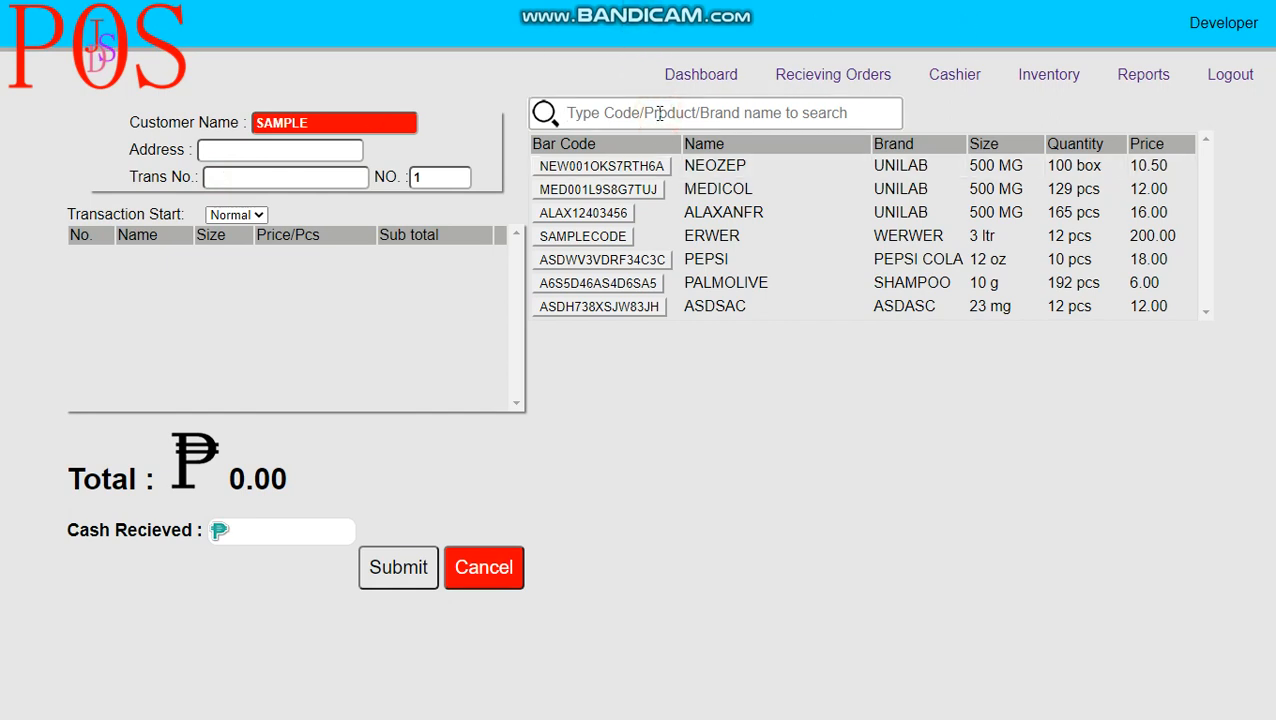
{"action": "type", "text": "MEDIC"}
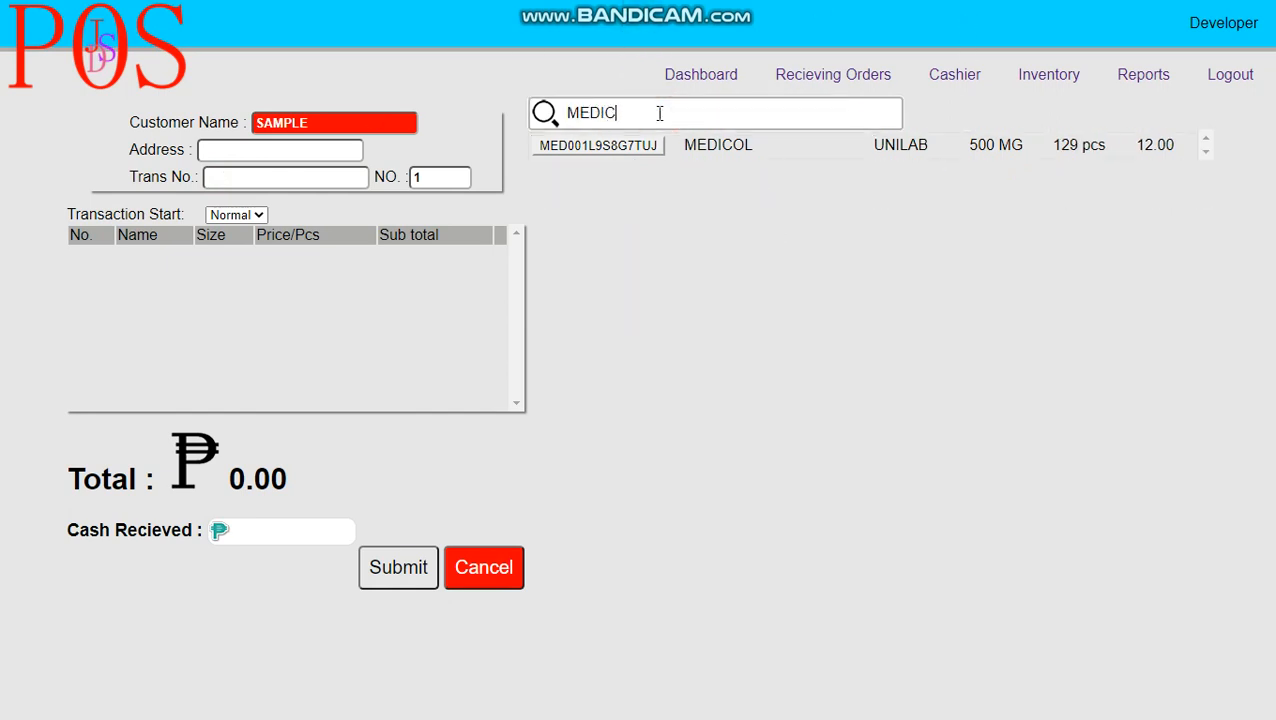
{"action": "type", "text": "OL"}
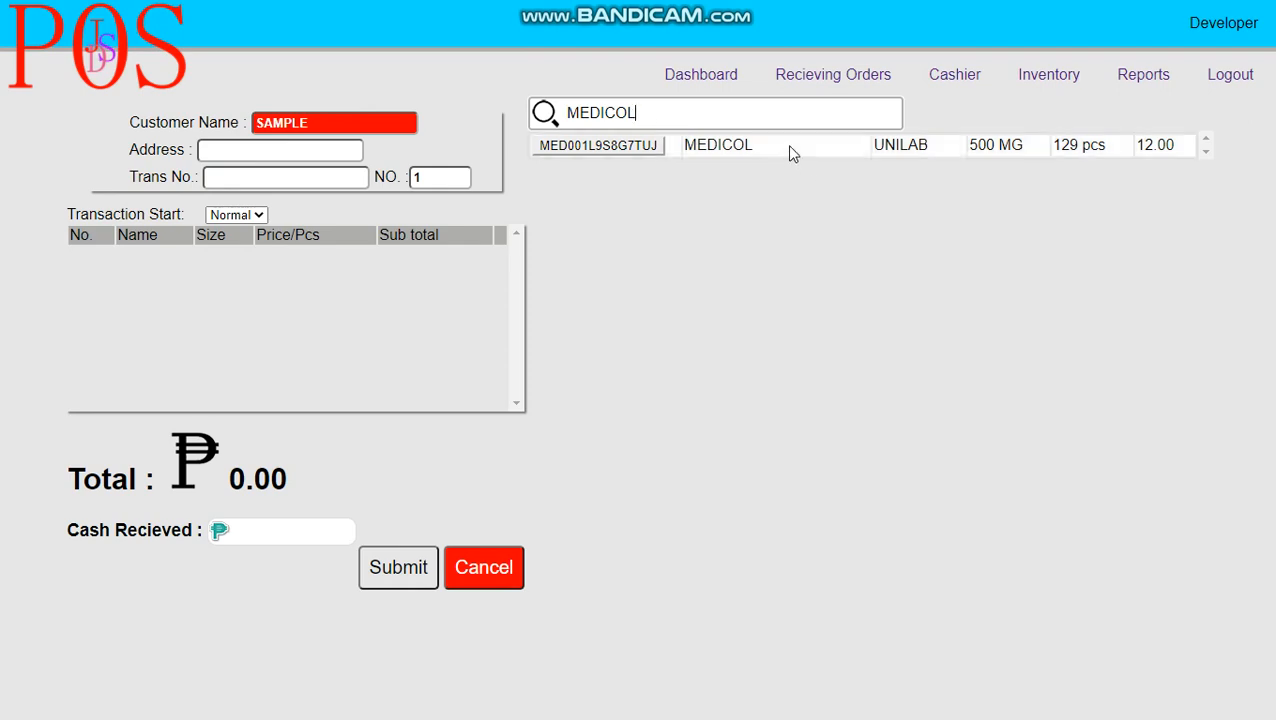
{"action": "left_click", "coordinate": [597, 146]}
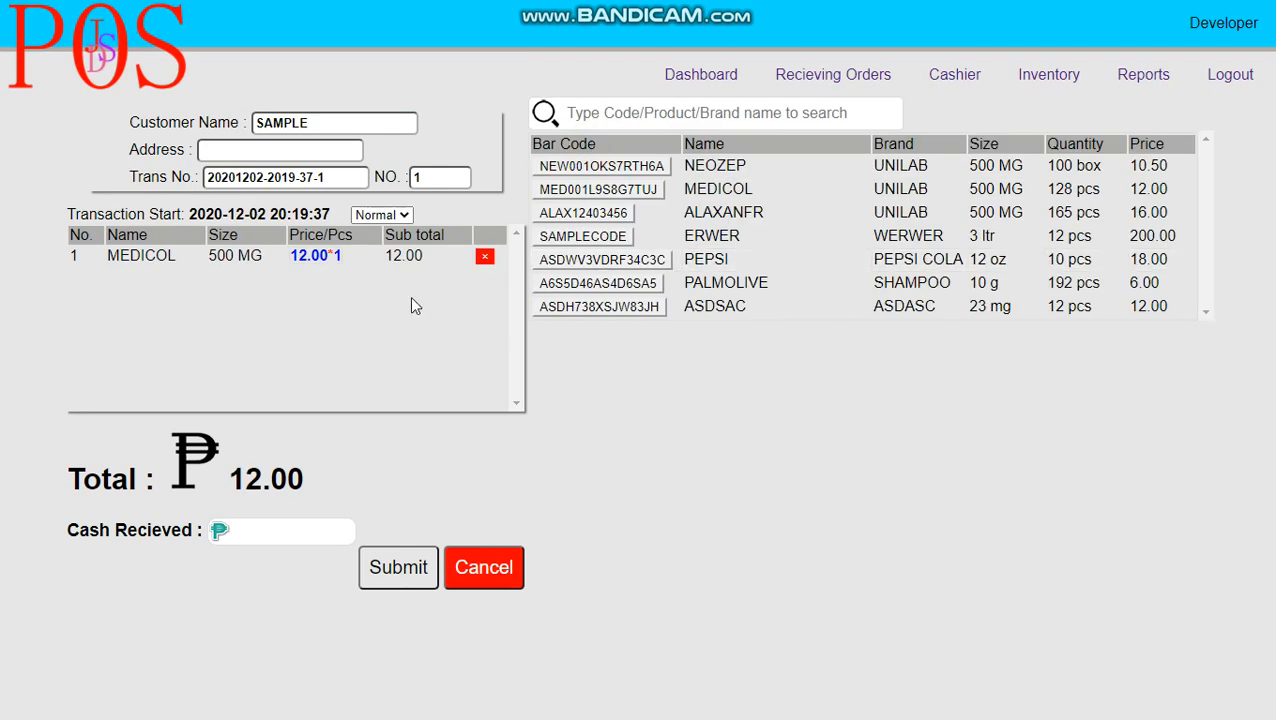
{"action": "double_click", "coordinate": [420, 256]}
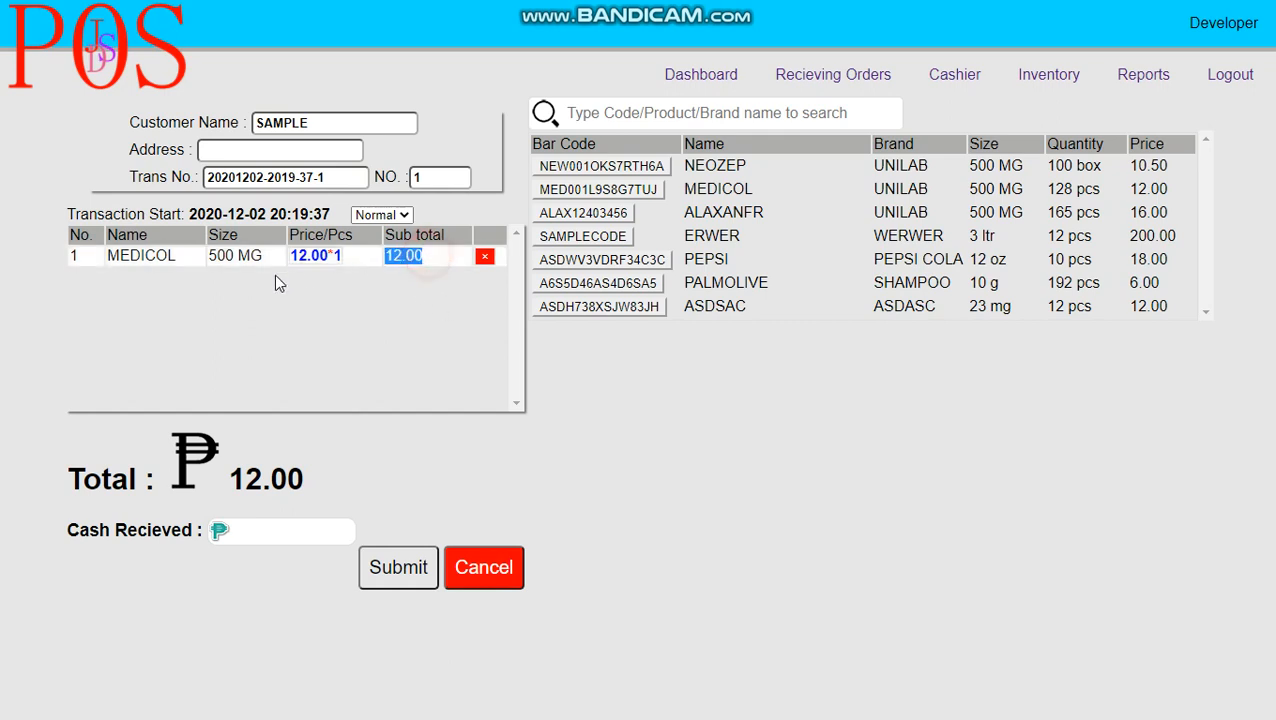
Add PEPSI from the product list to the transaction by its bar code.
{"action": "left_click", "coordinate": [370, 302]}
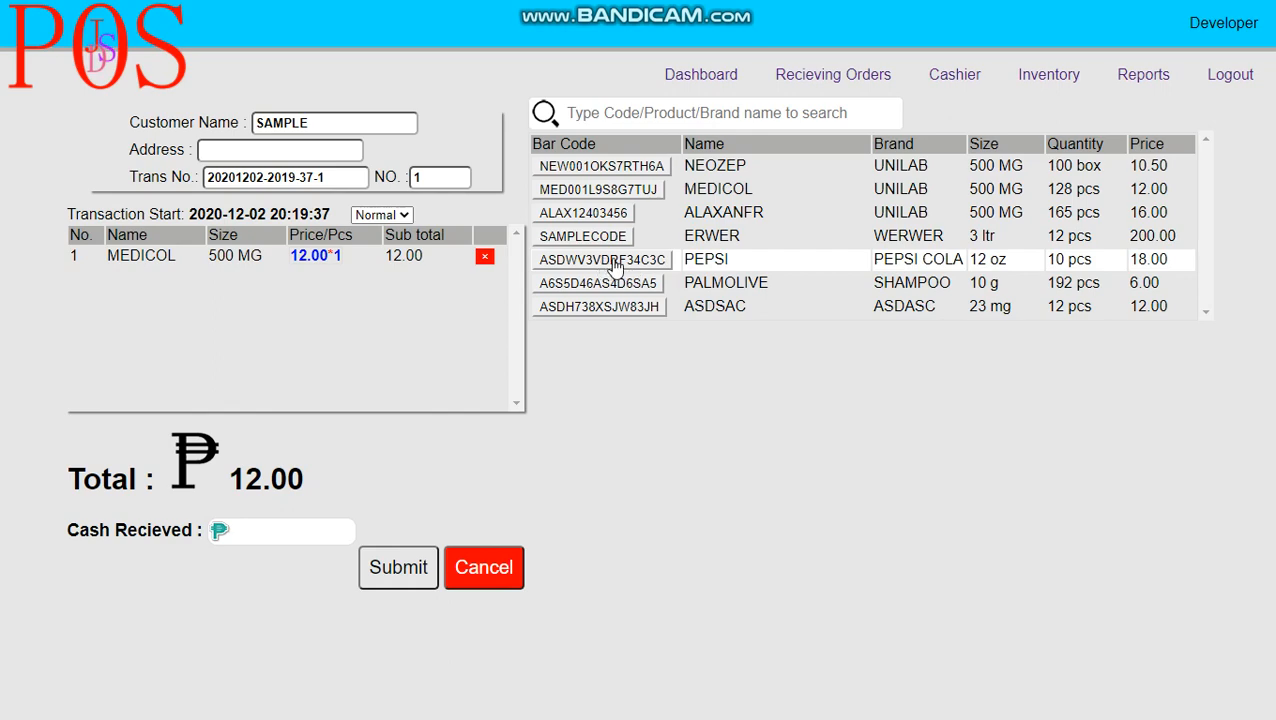
{"action": "double_click", "coordinate": [740, 260]}
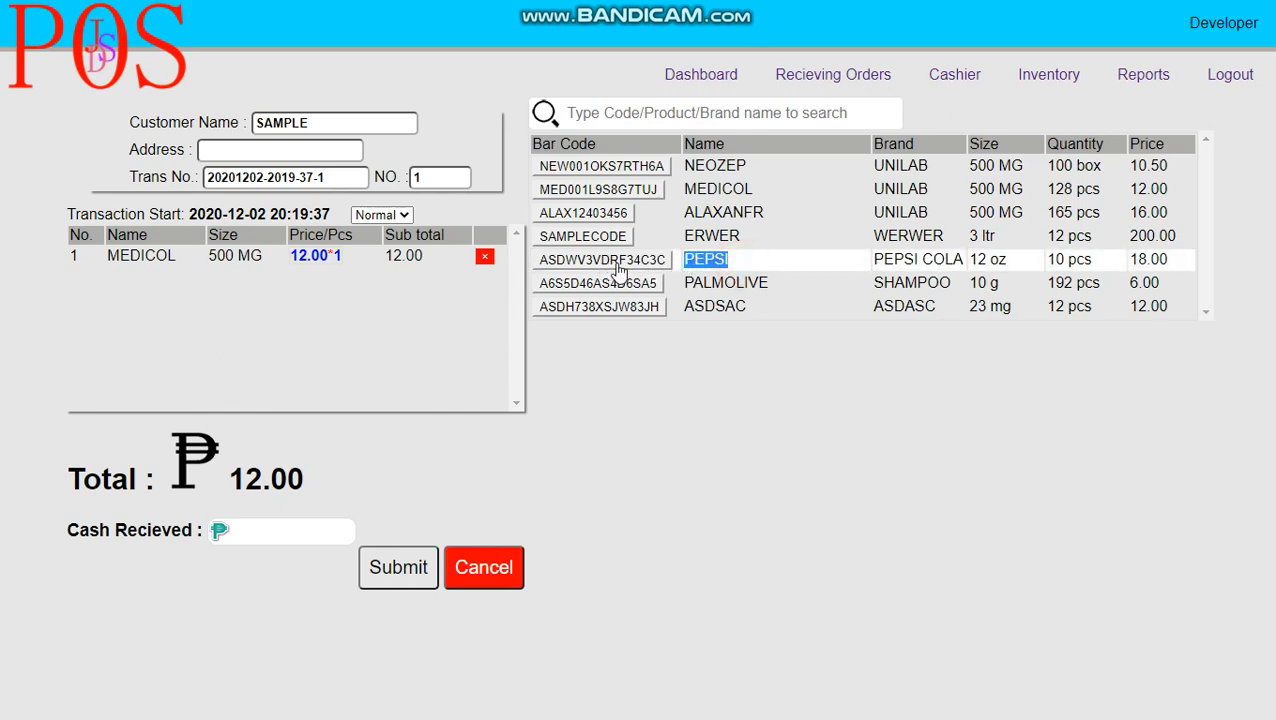
{"action": "left_click", "coordinate": [588, 262]}
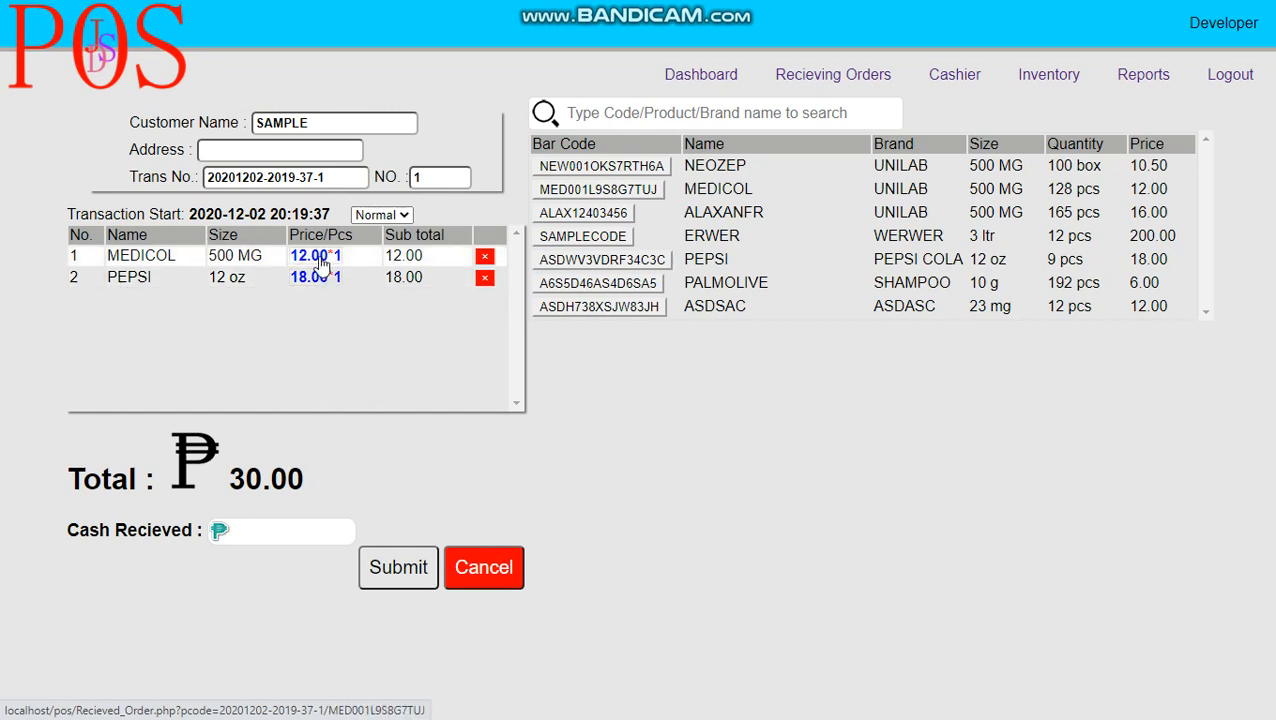
Set the quantity of MEDICOL in the transaction to 10 and submit the change.
{"action": "left_click", "coordinate": [318, 257]}
{"action": "left_click", "coordinate": [625, 193]}
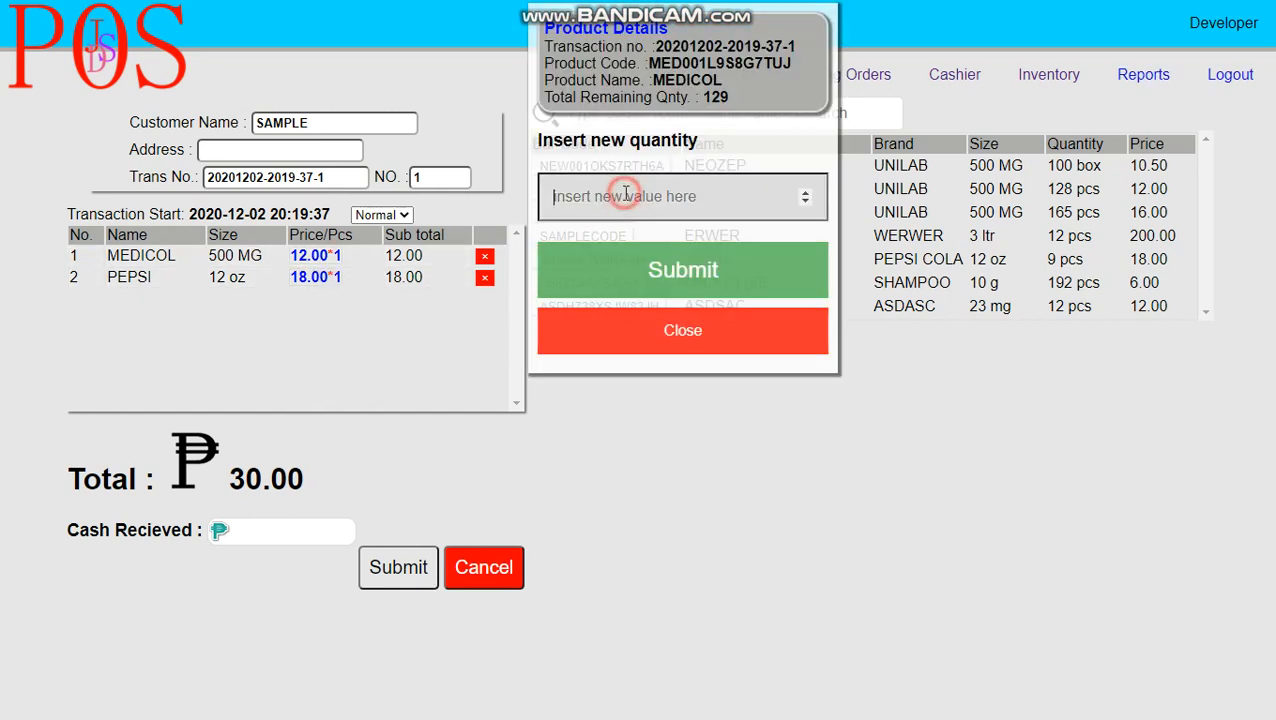
{"action": "type", "text": "10"}
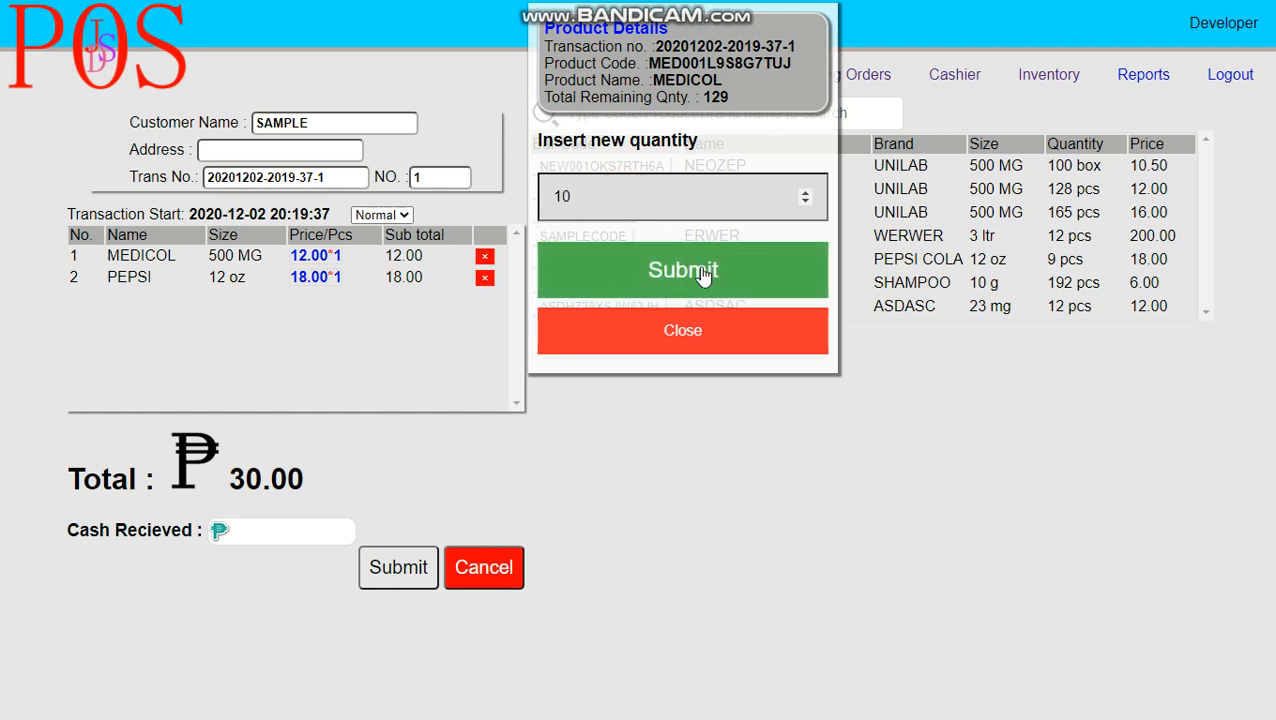
{"action": "left_click", "coordinate": [703, 275]}
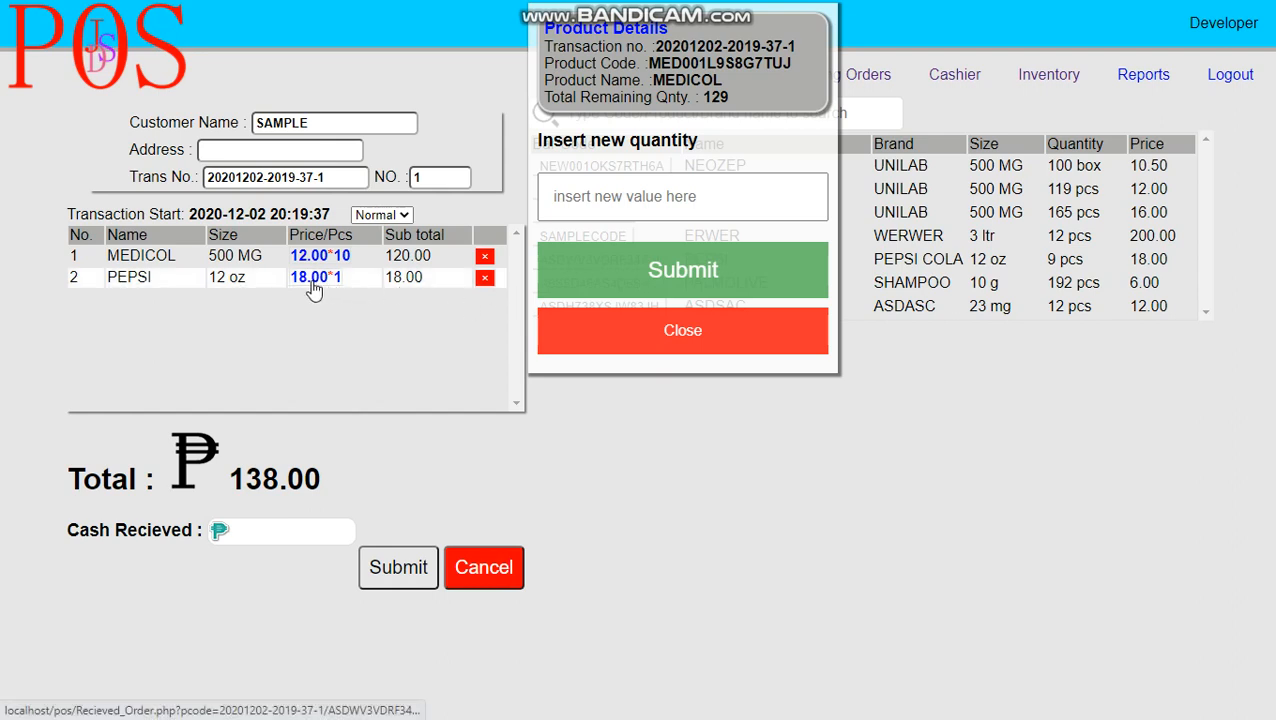
Compare the product details of MEDICOL and PEPSI in the quantity editor, including the total remaining quantity.
{"action": "left_click_drag", "start_coordinate": [729, 92], "coordinate": [568, 138]}
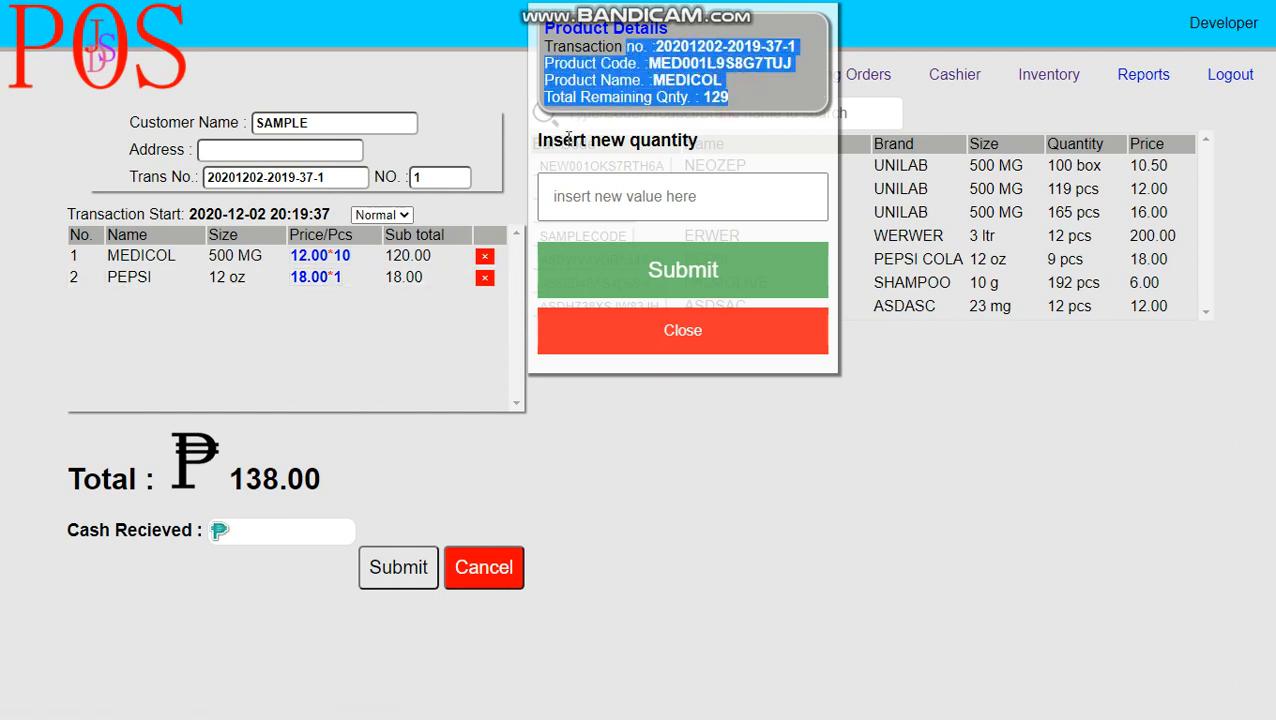
{"action": "left_click", "coordinate": [301, 279]}
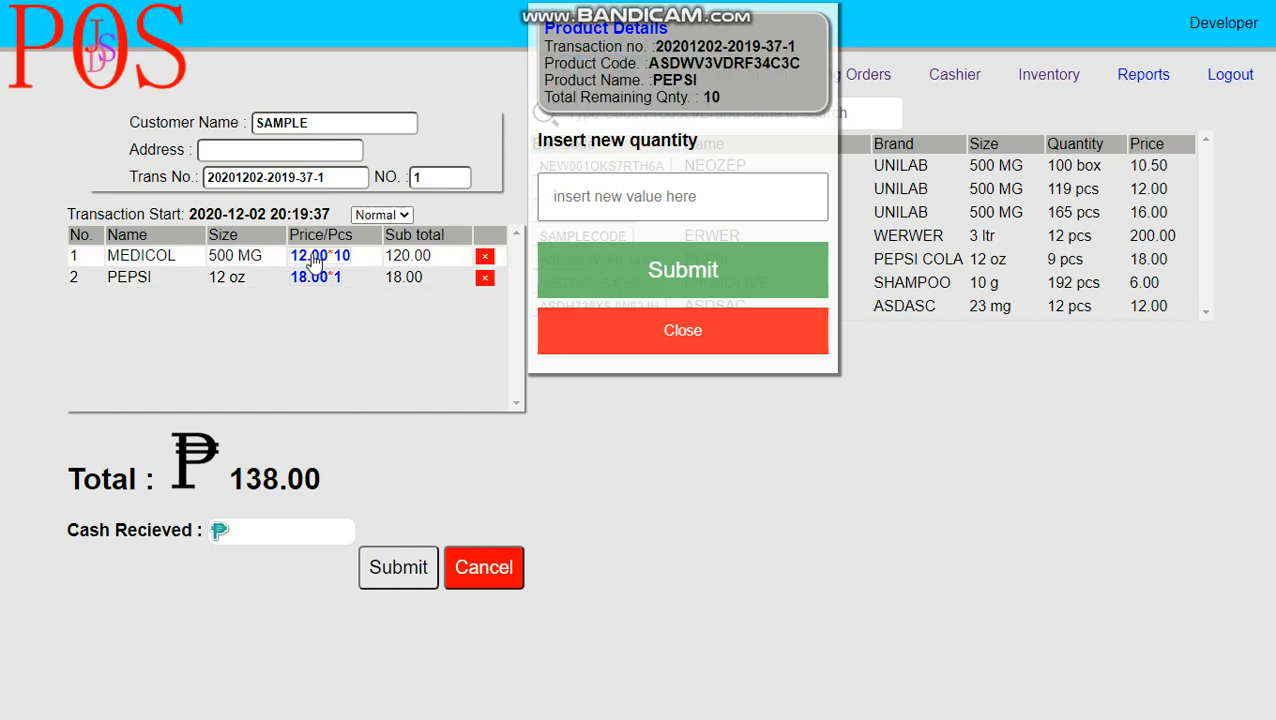
{"action": "left_click", "coordinate": [314, 256]}
{"action": "left_click", "coordinate": [311, 281]}
{"action": "left_click", "coordinate": [316, 255]}
{"action": "left_click", "coordinate": [311, 279]}
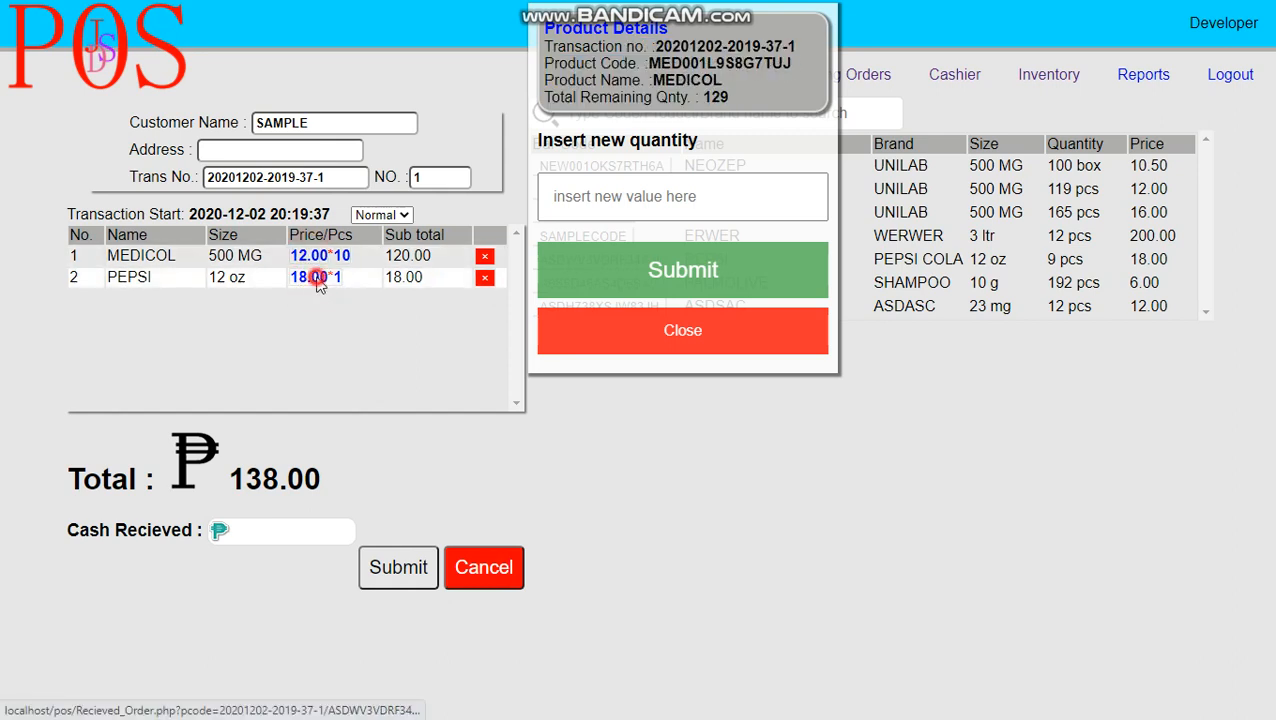
{"action": "left_click", "coordinate": [316, 256]}
Set the quantity of PEPSI in the transaction to 5, submit the change and close the quantity editor.
{"action": "left_click", "coordinate": [308, 282]}
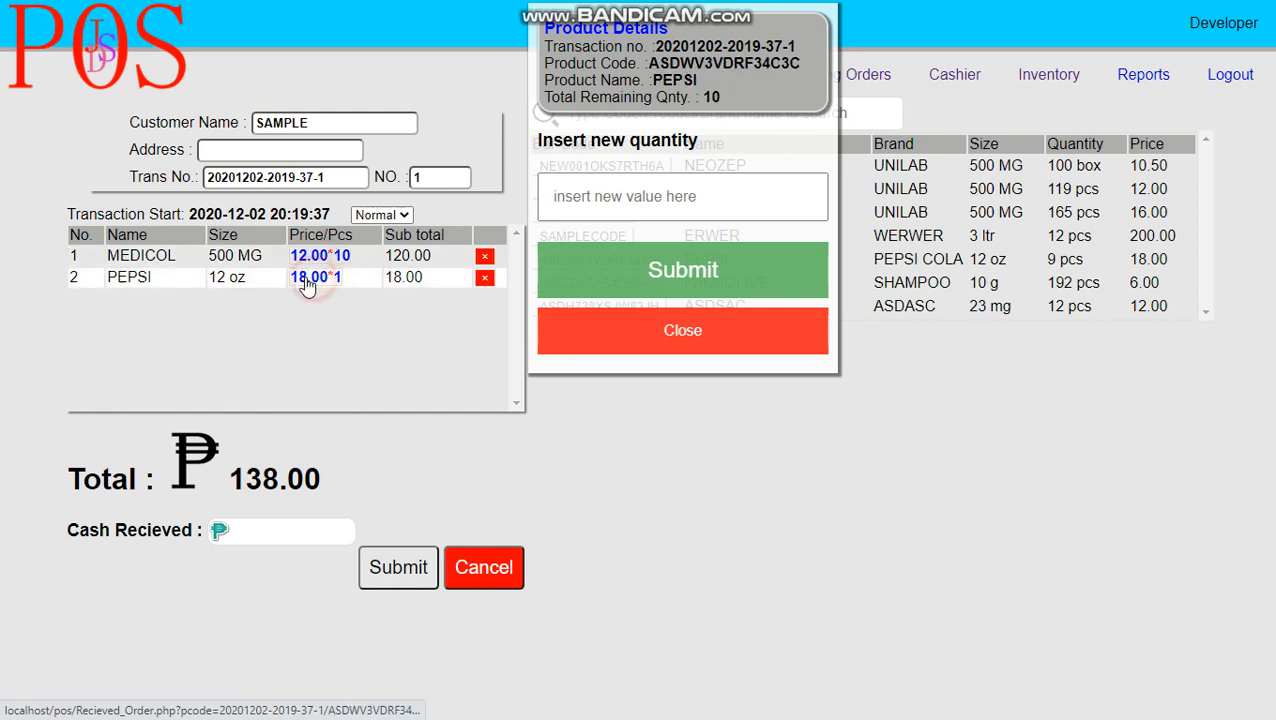
{"action": "left_click", "coordinate": [686, 207]}
{"action": "type", "text": "5"}
{"action": "left_click", "coordinate": [652, 272]}
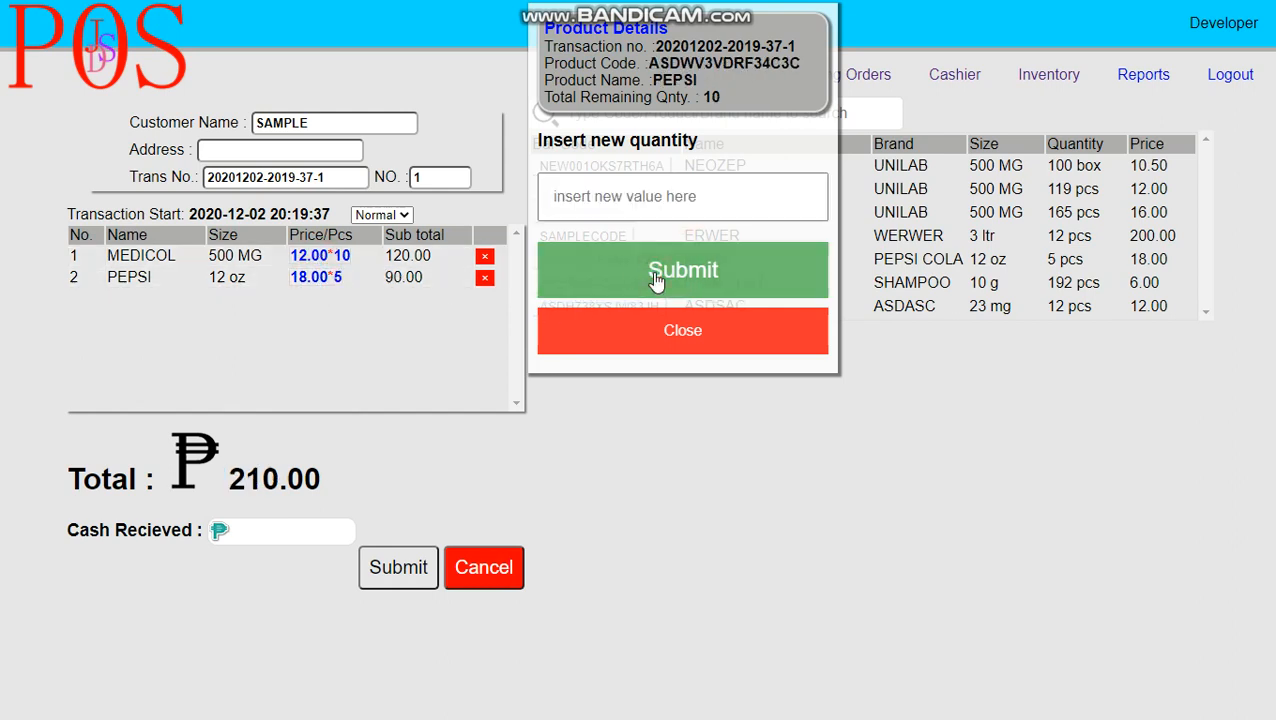
{"action": "left_click", "coordinate": [662, 333]}
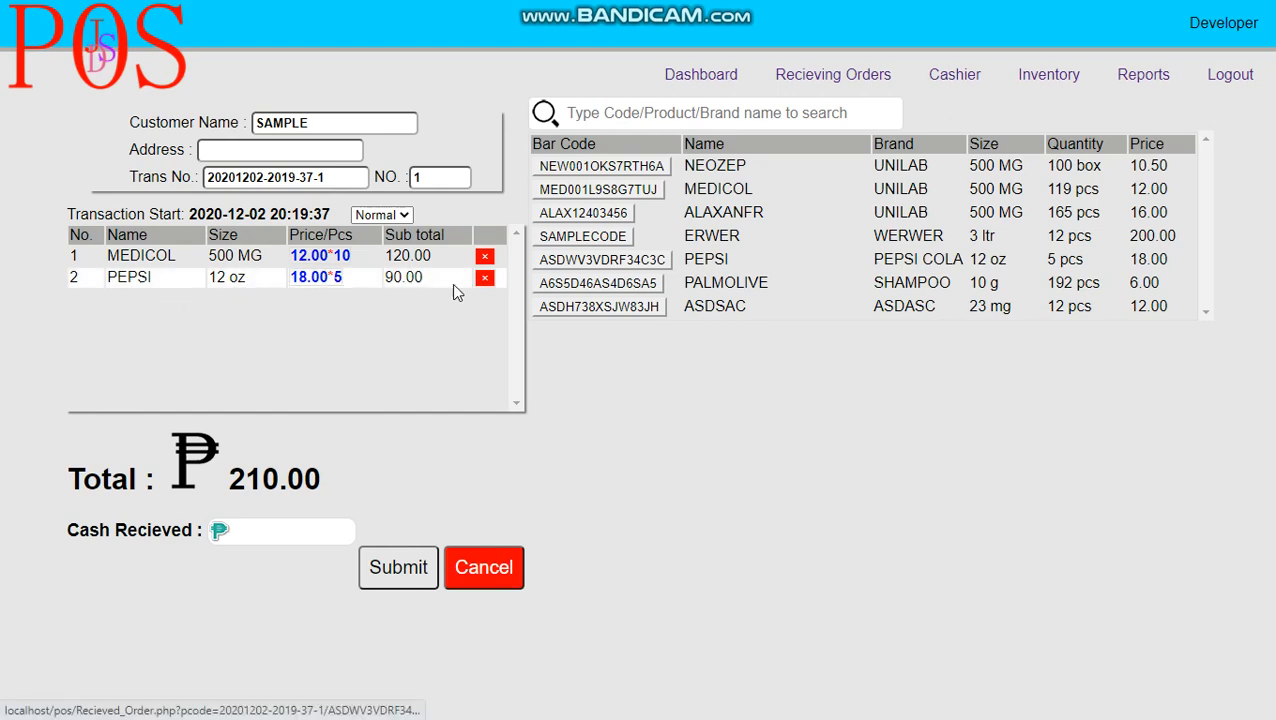
Replace PEPSI in the transaction with PALMOLIVE and set the PALMOLIVE quantity to 8.
{"action": "left_click", "coordinate": [486, 280]}
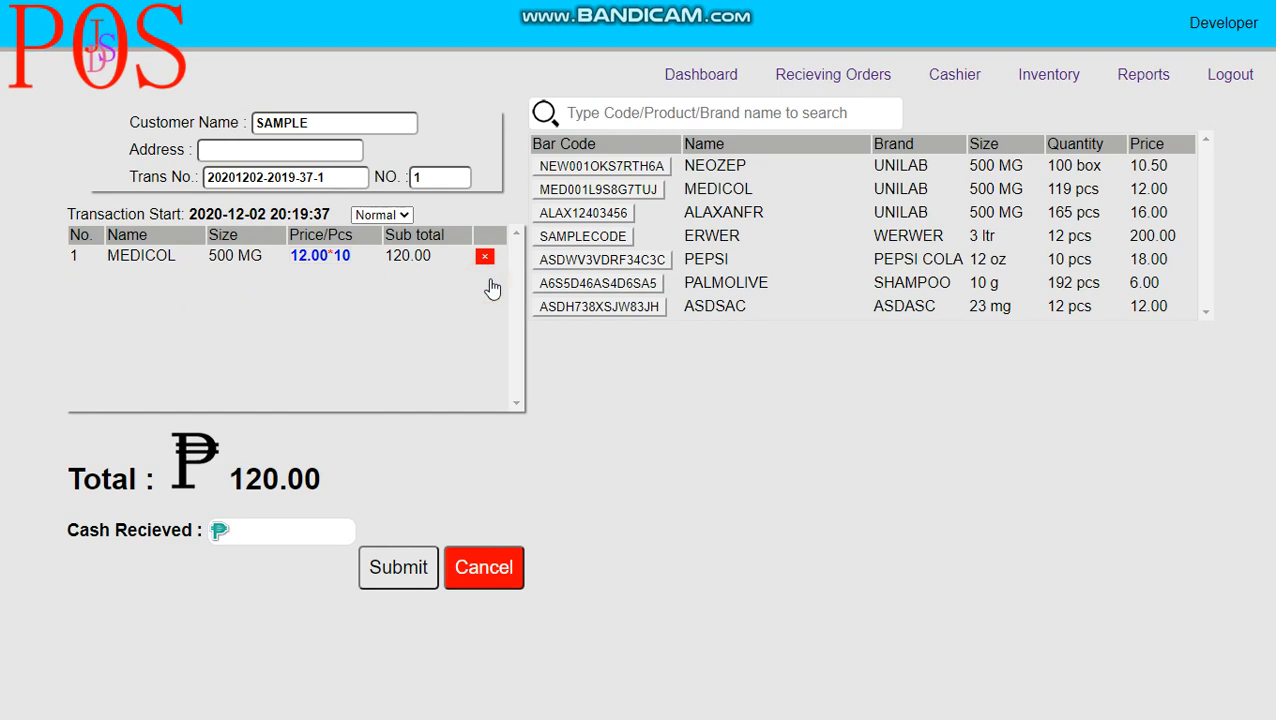
{"action": "left_click", "coordinate": [580, 286]}
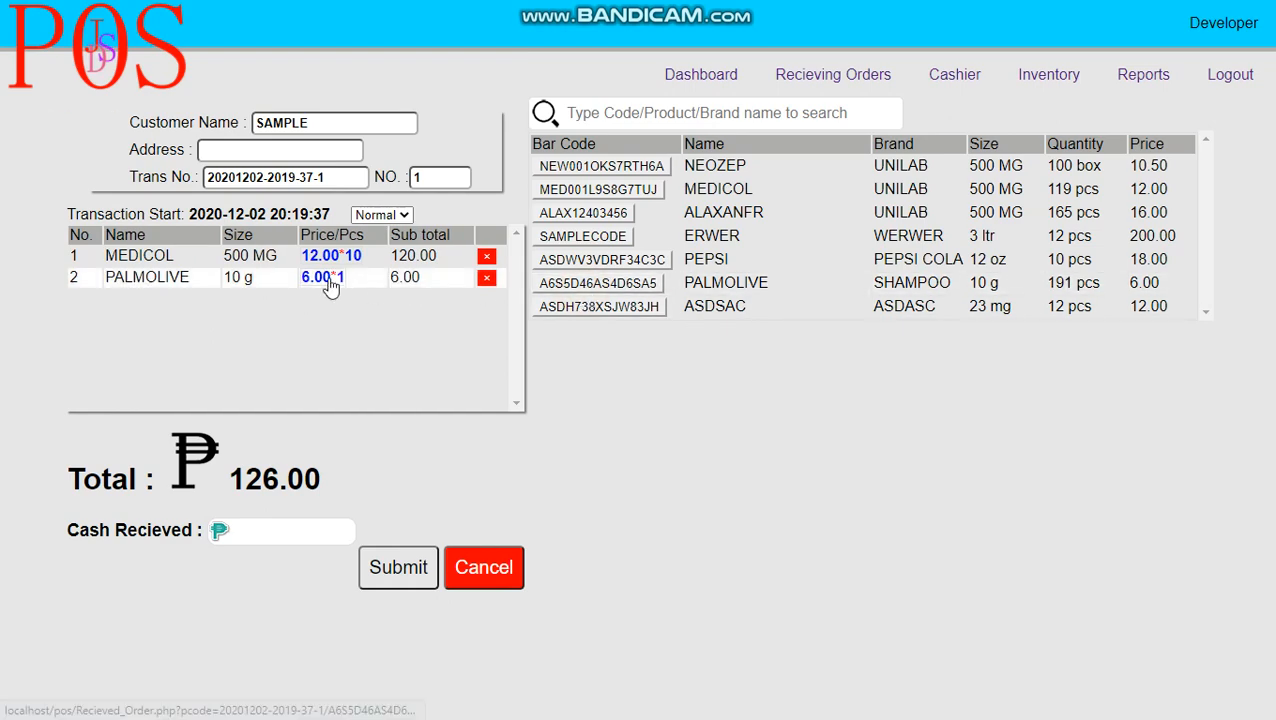
{"action": "left_click", "coordinate": [331, 287]}
{"action": "left_click", "coordinate": [688, 198]}
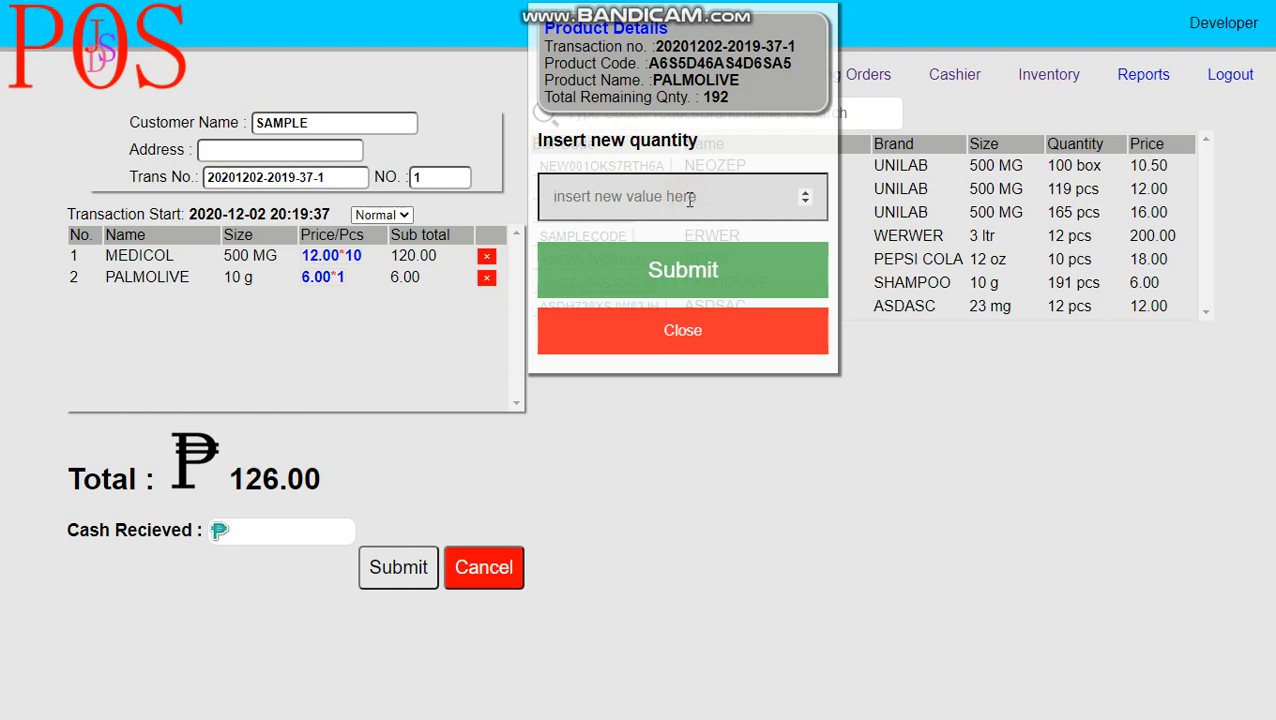
{"action": "type", "text": "8"}
{"action": "left_click", "coordinate": [624, 272]}
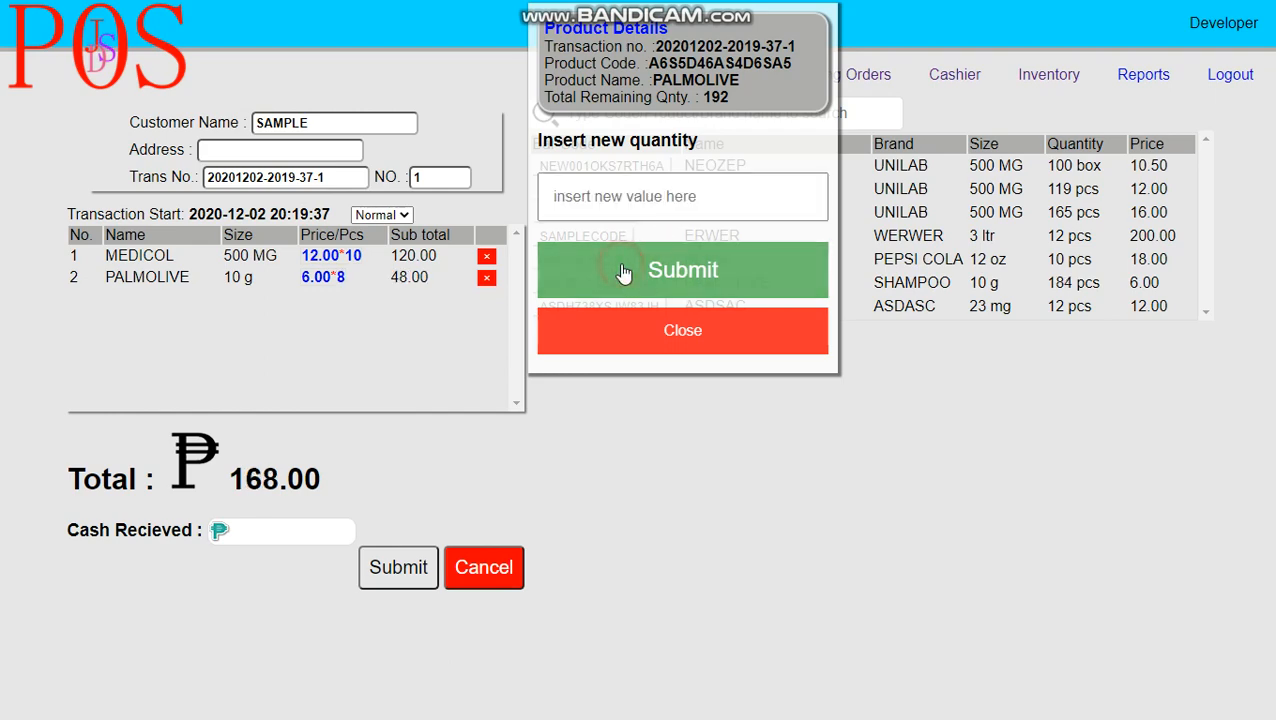
{"action": "left_click", "coordinate": [661, 352]}
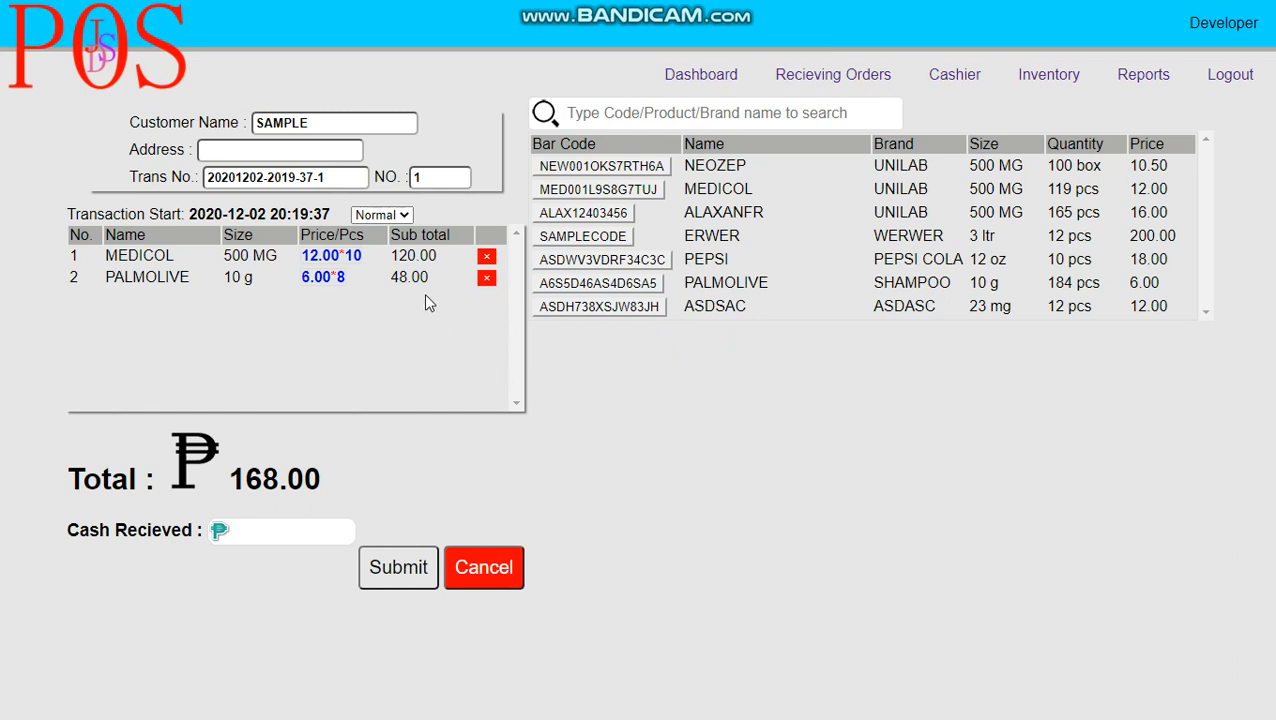
Review the transaction's sub totals, total amount, transaction number and start time.
{"action": "left_click_drag", "start_coordinate": [390, 256], "coordinate": [429, 279]}
{"action": "left_click", "coordinate": [414, 279]}
{"action": "left_click_drag", "start_coordinate": [320, 482], "coordinate": [228, 479]}
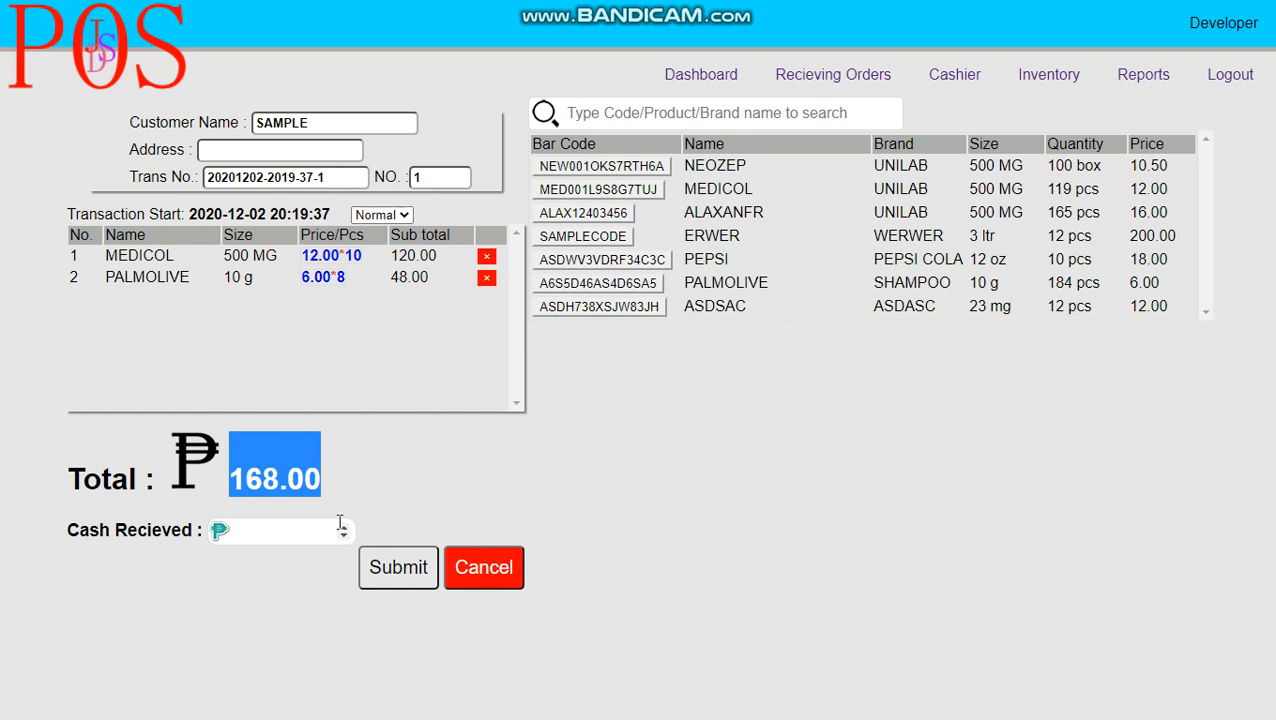
{"action": "left_click_drag", "start_coordinate": [345, 179], "coordinate": [208, 178]}
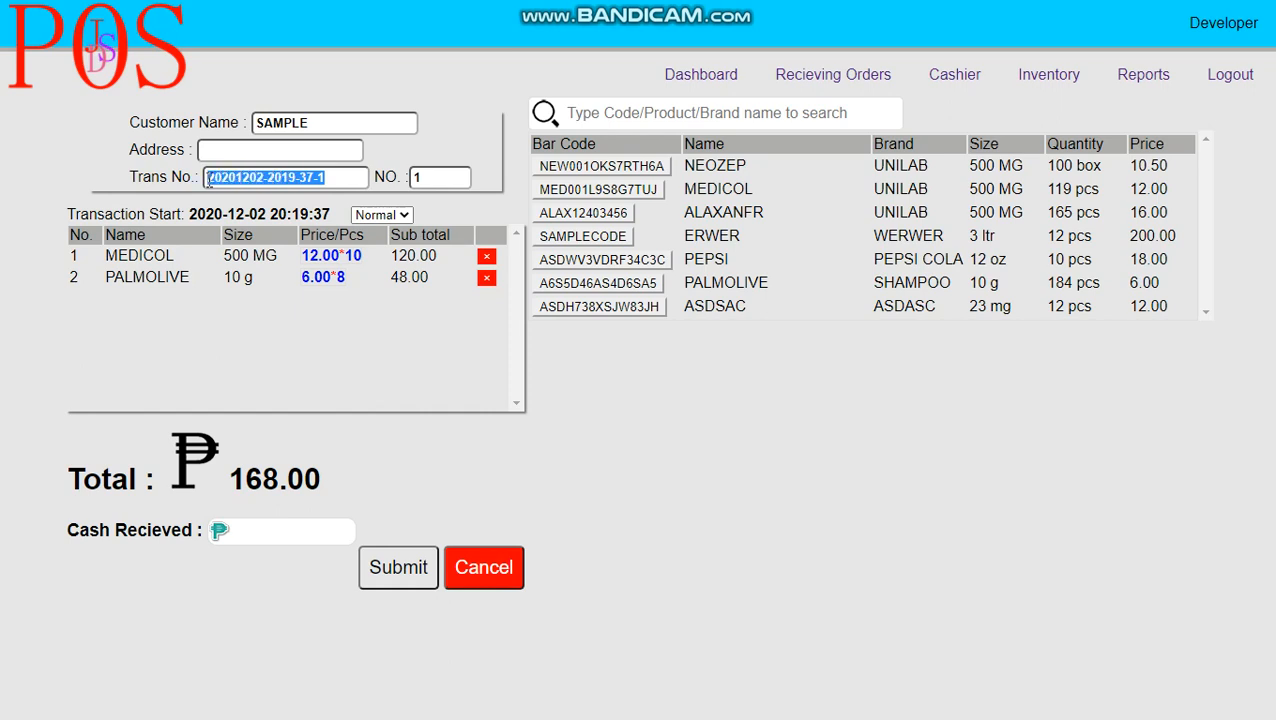
{"action": "left_click", "coordinate": [189, 215]}
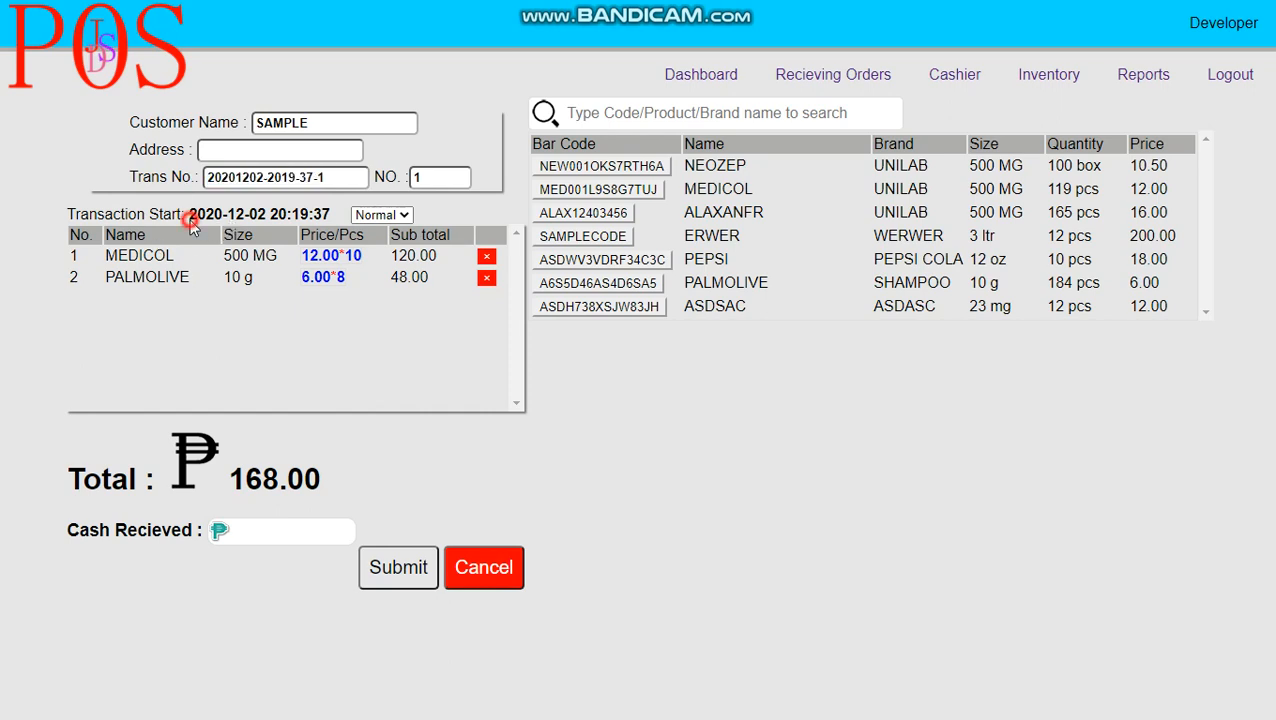
{"action": "left_click_drag", "start_coordinate": [189, 215], "coordinate": [335, 228]}
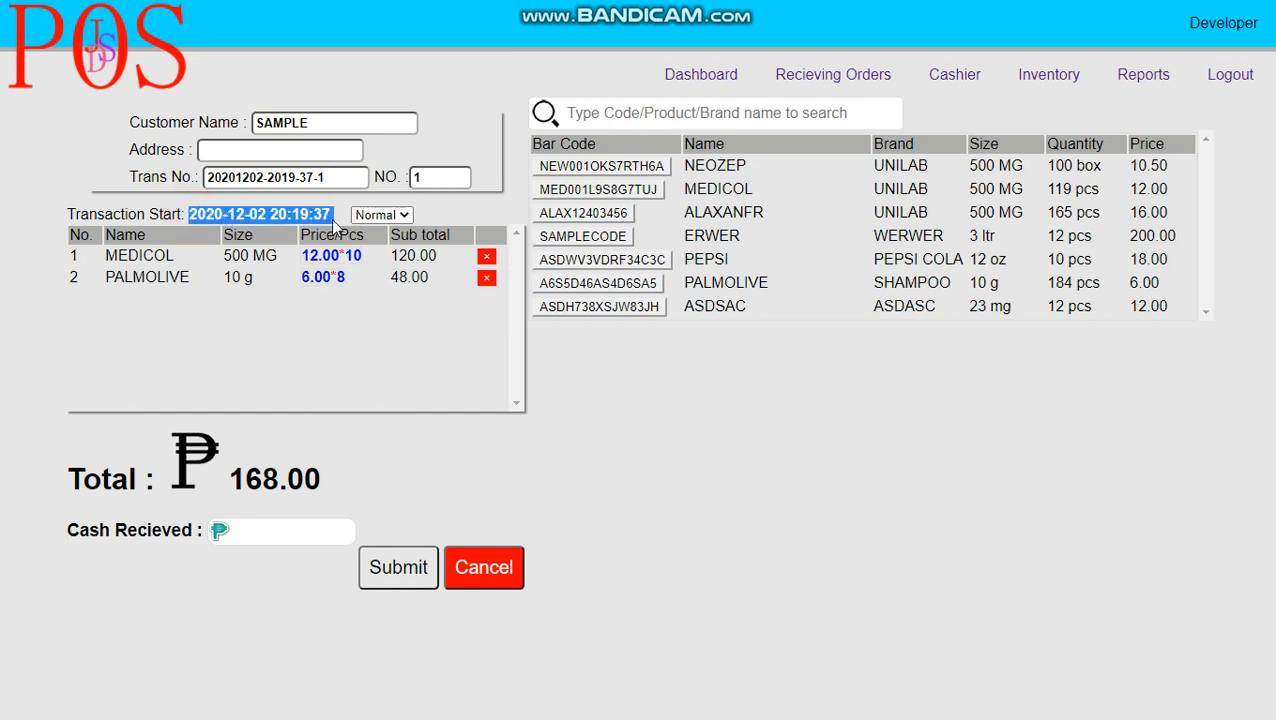
{"action": "left_click", "coordinate": [619, 392]}
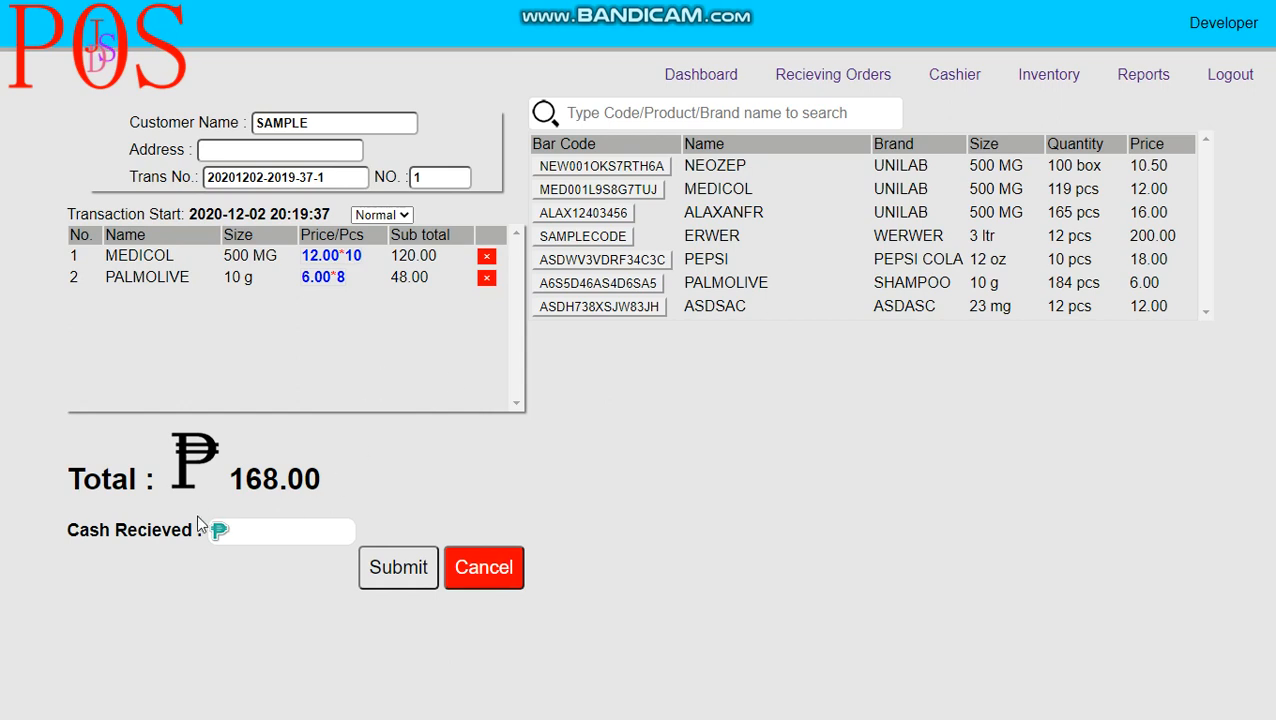
Try to submit the sale with 167 as the cash received and read the message.
{"action": "left_click", "coordinate": [252, 536]}
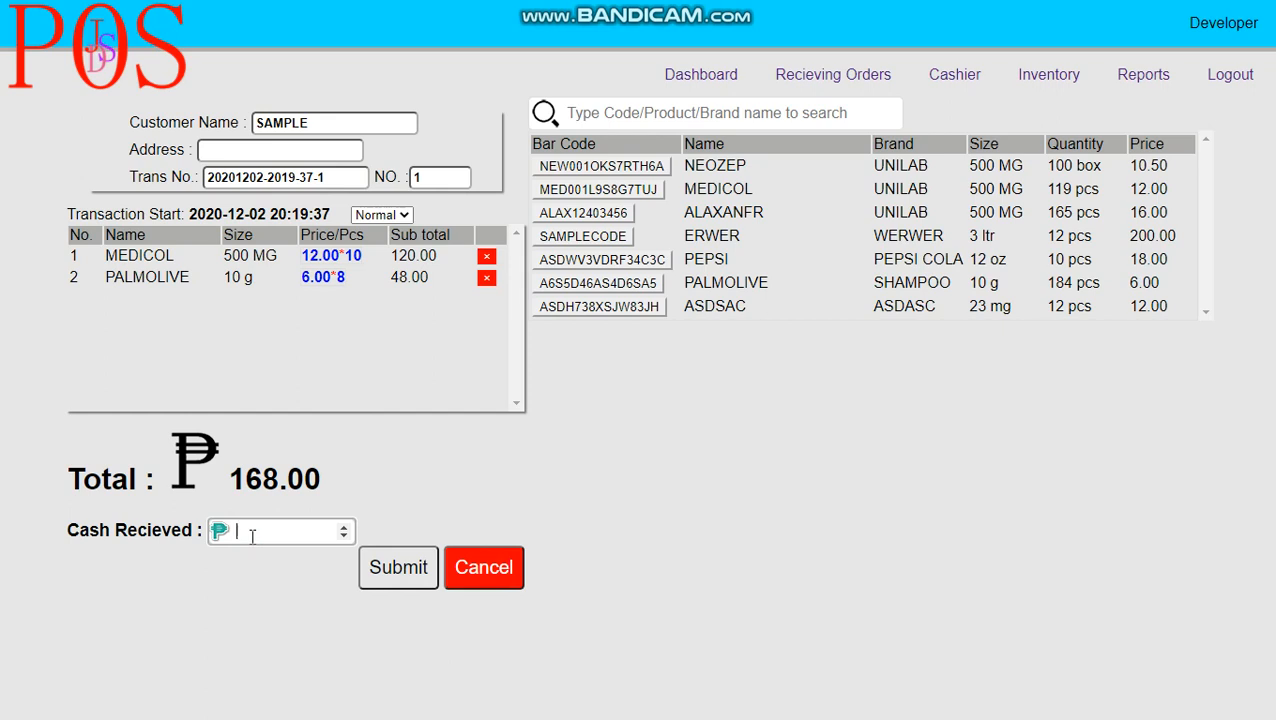
{"action": "type", "text": "17"}
{"action": "key", "text": "BackSpace"}
{"action": "type", "text": "67"}
{"action": "left_click", "coordinate": [367, 567]}
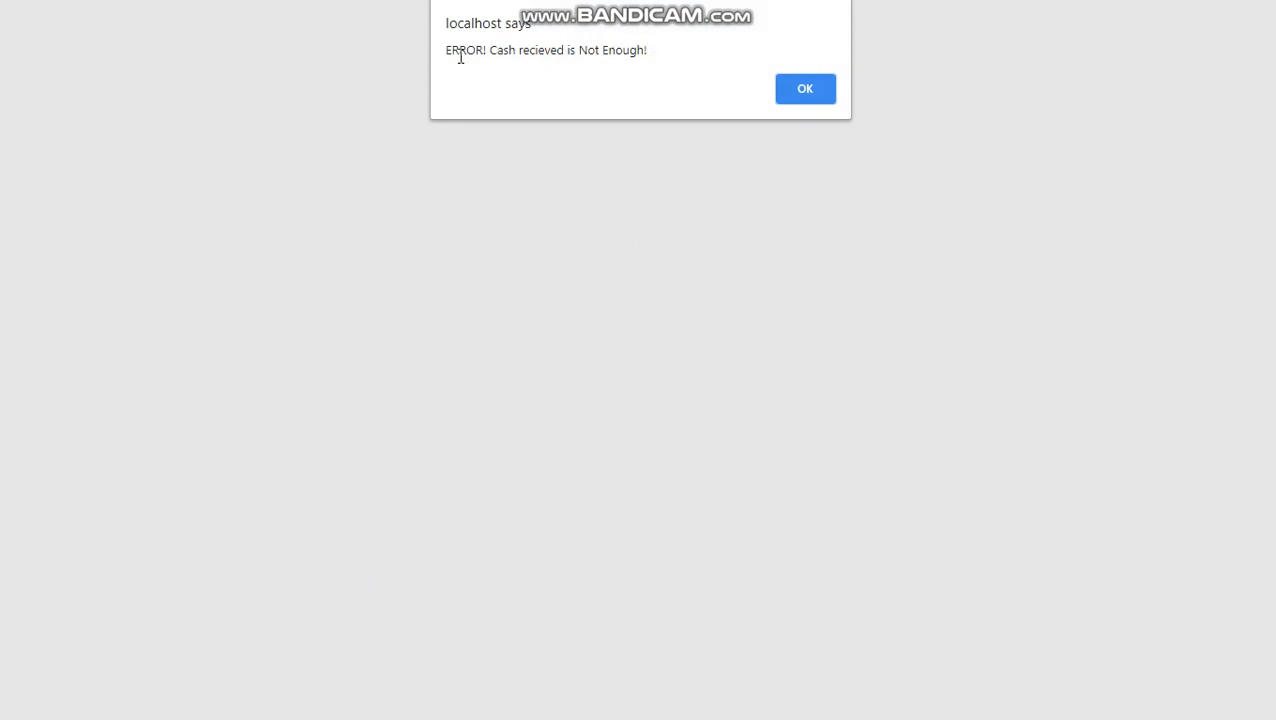
{"action": "left_click_drag", "start_coordinate": [443, 50], "coordinate": [652, 51]}
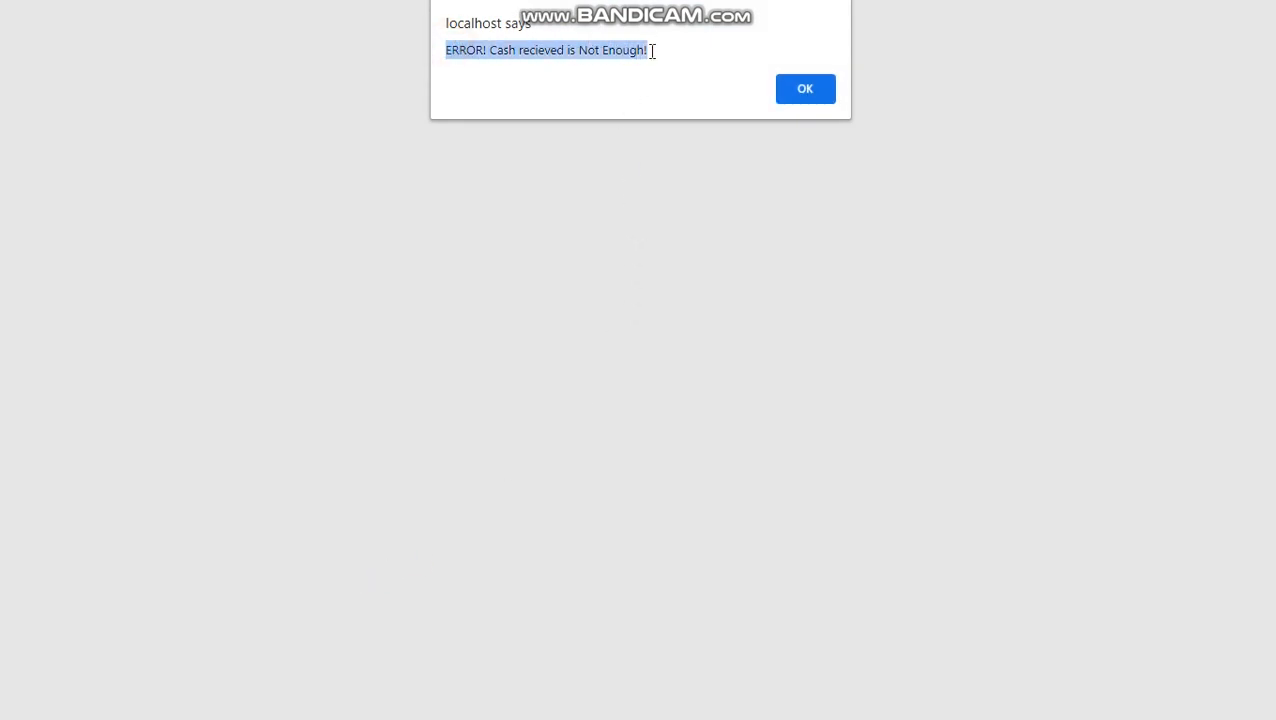
{"action": "left_click", "coordinate": [644, 49]}
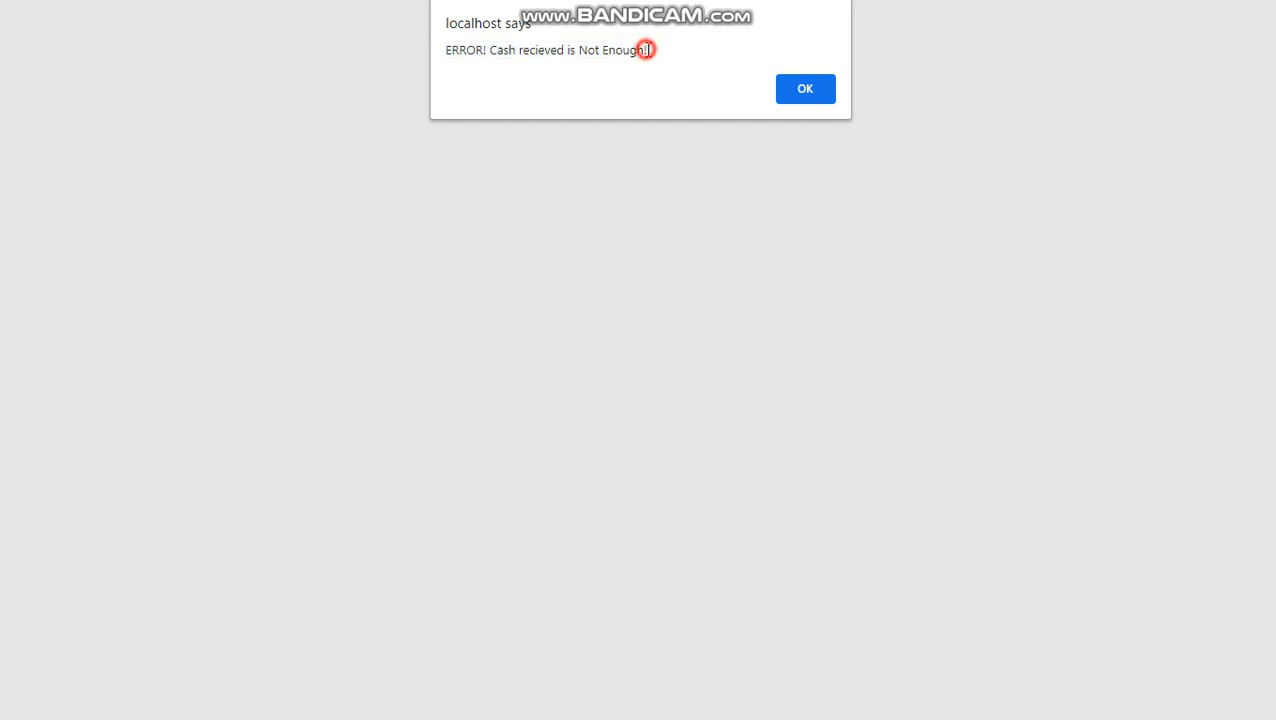
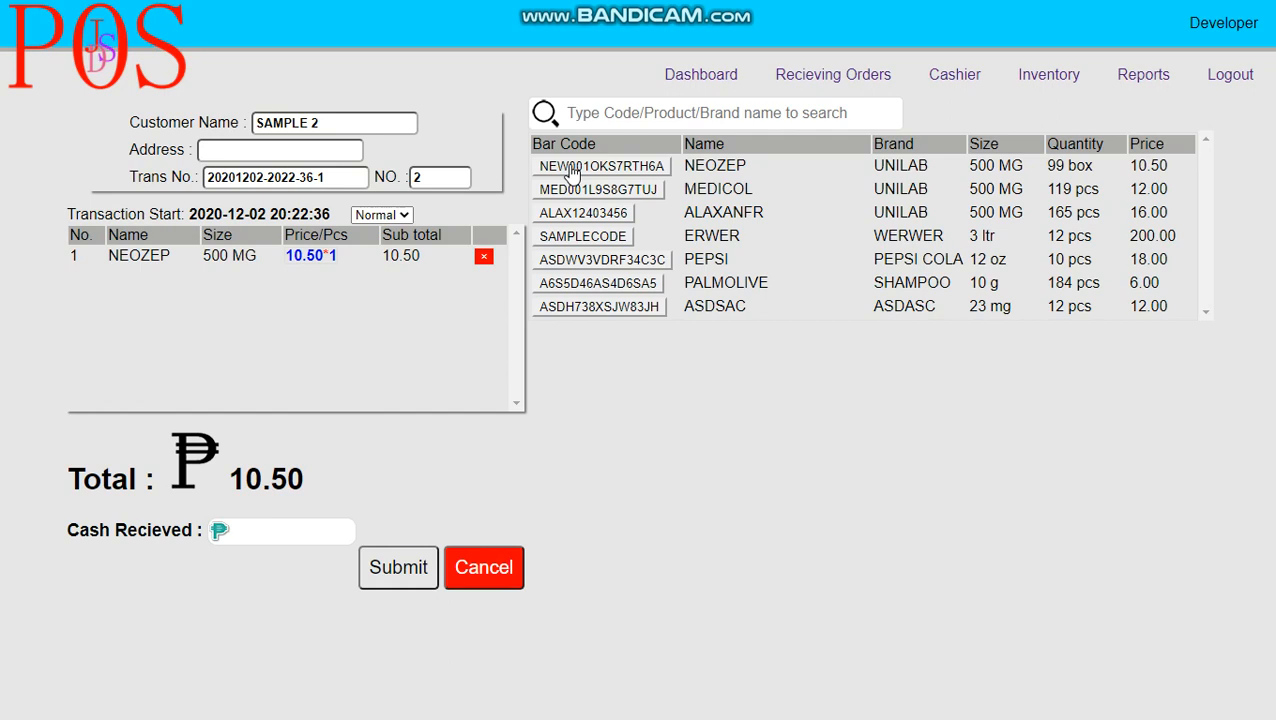
Remove NEOZEP from the SAMPLE 2 transaction and cancel the whole transaction.
{"action": "left_click", "coordinate": [484, 259]}
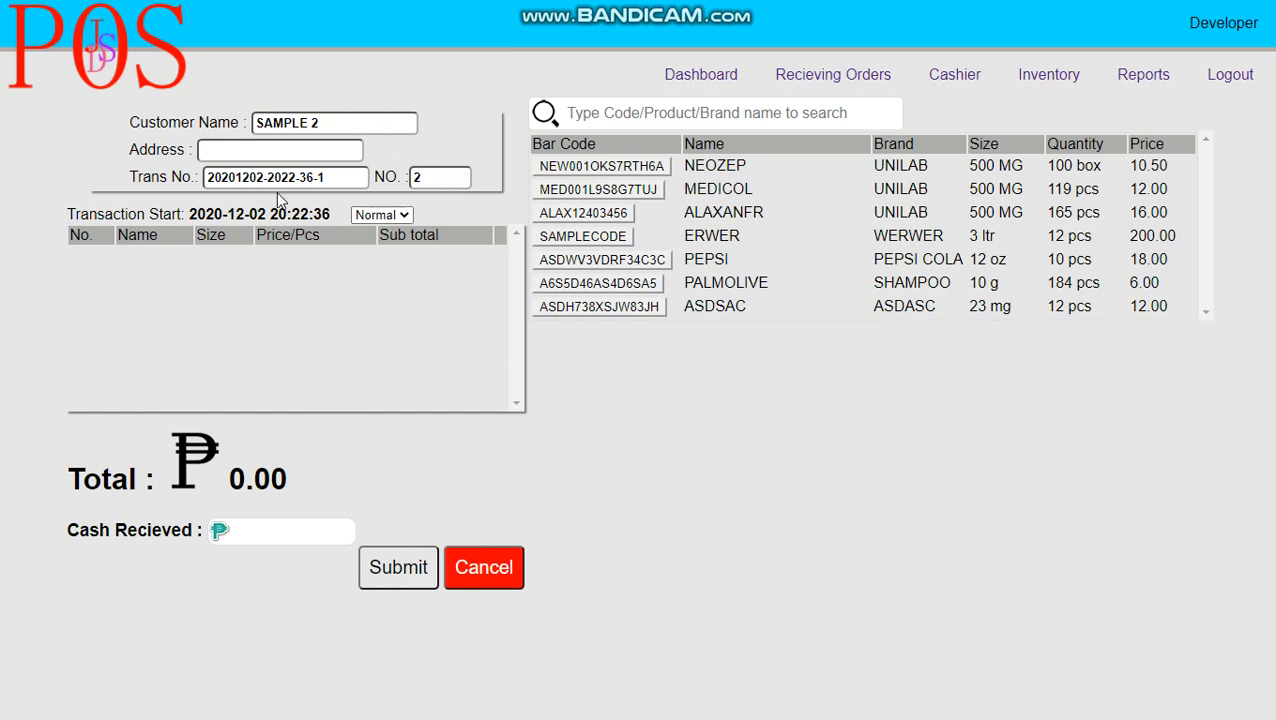
{"action": "left_click", "coordinate": [484, 568]}
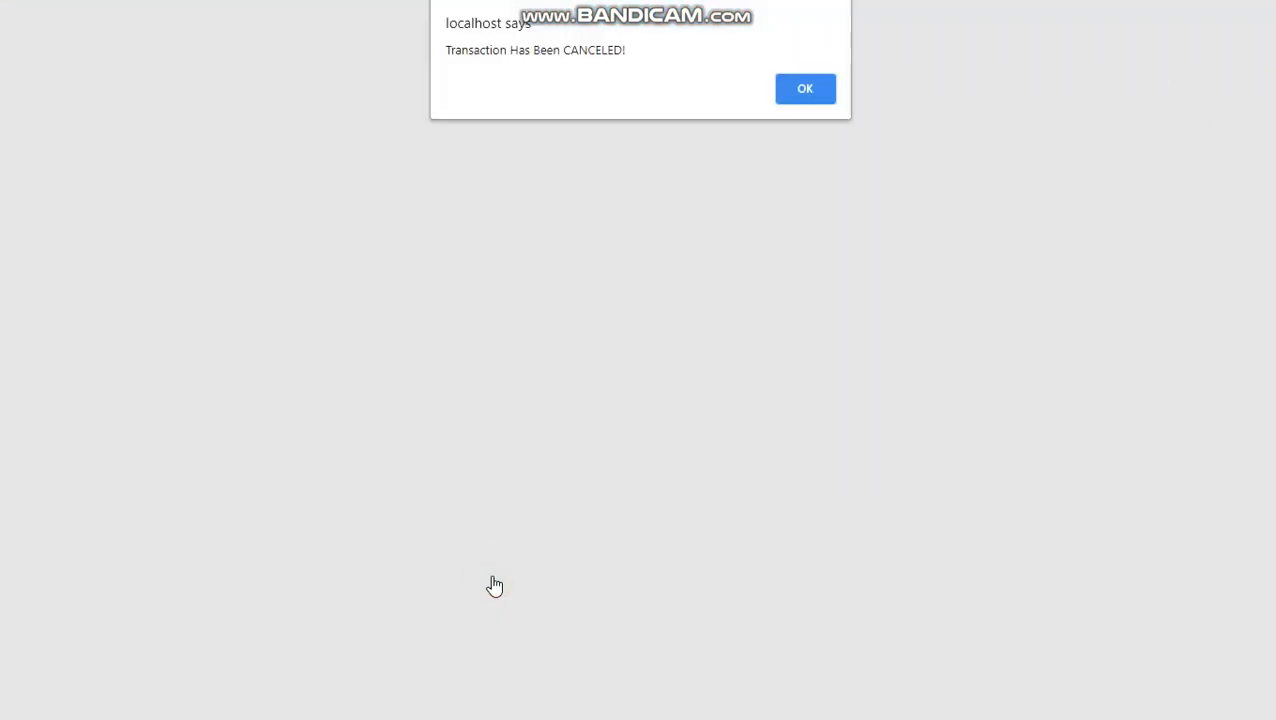
{"action": "left_click", "coordinate": [804, 92]}
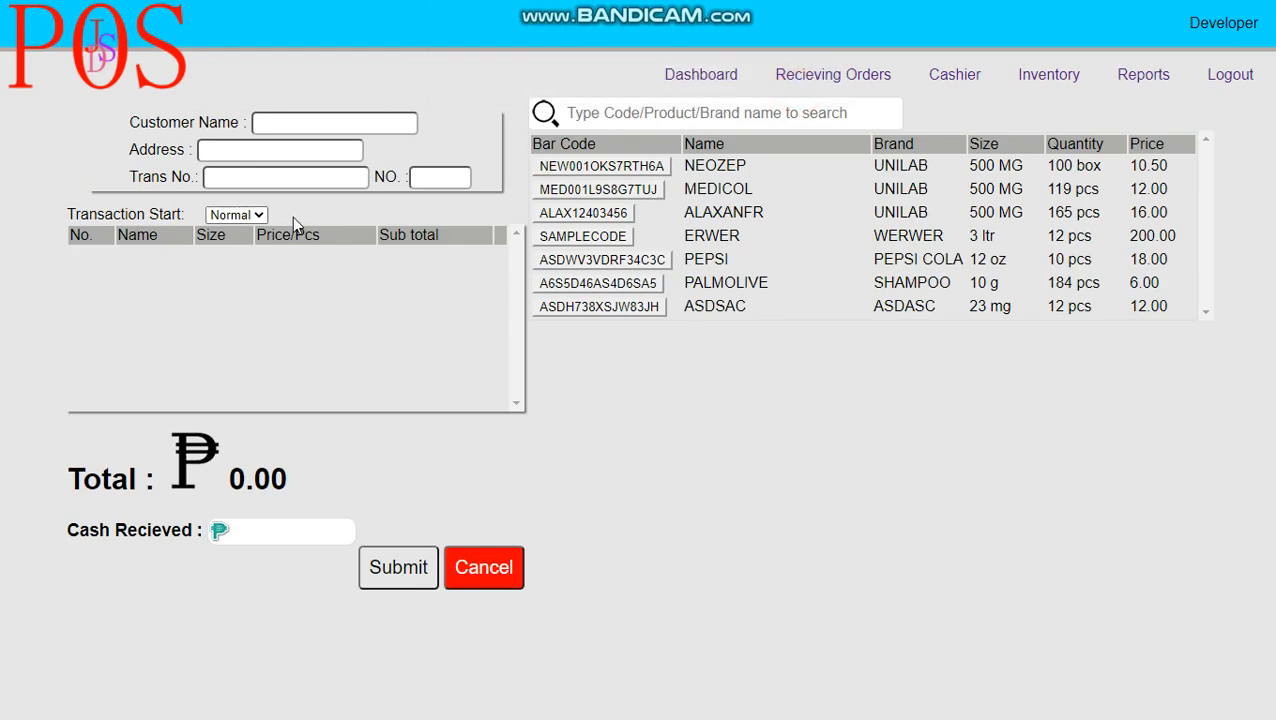
Enter SAMPLE 2 as the customer name and 2 as the NO. for a new transaction.
{"action": "left_click", "coordinate": [292, 124]}
{"action": "type", "text": "SAMPLE 2"}
{"action": "left_click", "coordinate": [437, 177]}
{"action": "type", "text": "2"}
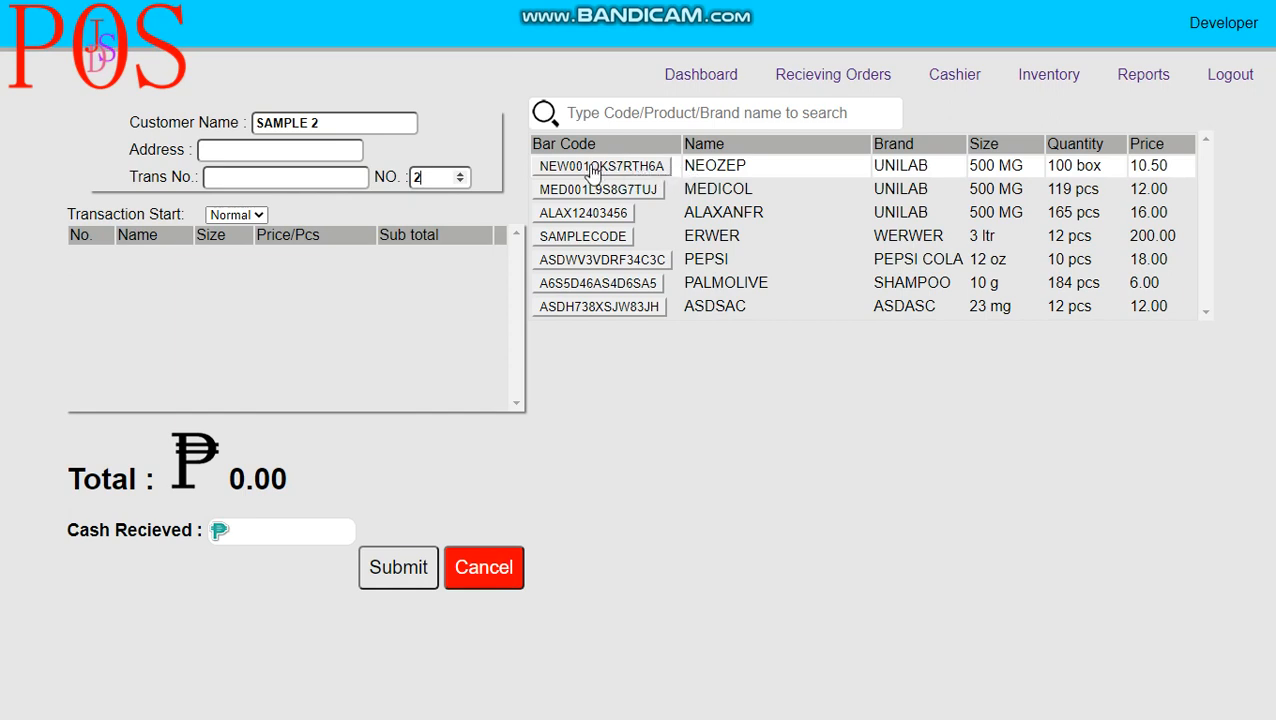
Add NEOZEP to the transaction by its bar code, checking its stock quantity before and after.
{"action": "left_click_drag", "start_coordinate": [1105, 163], "coordinate": [1046, 164]}
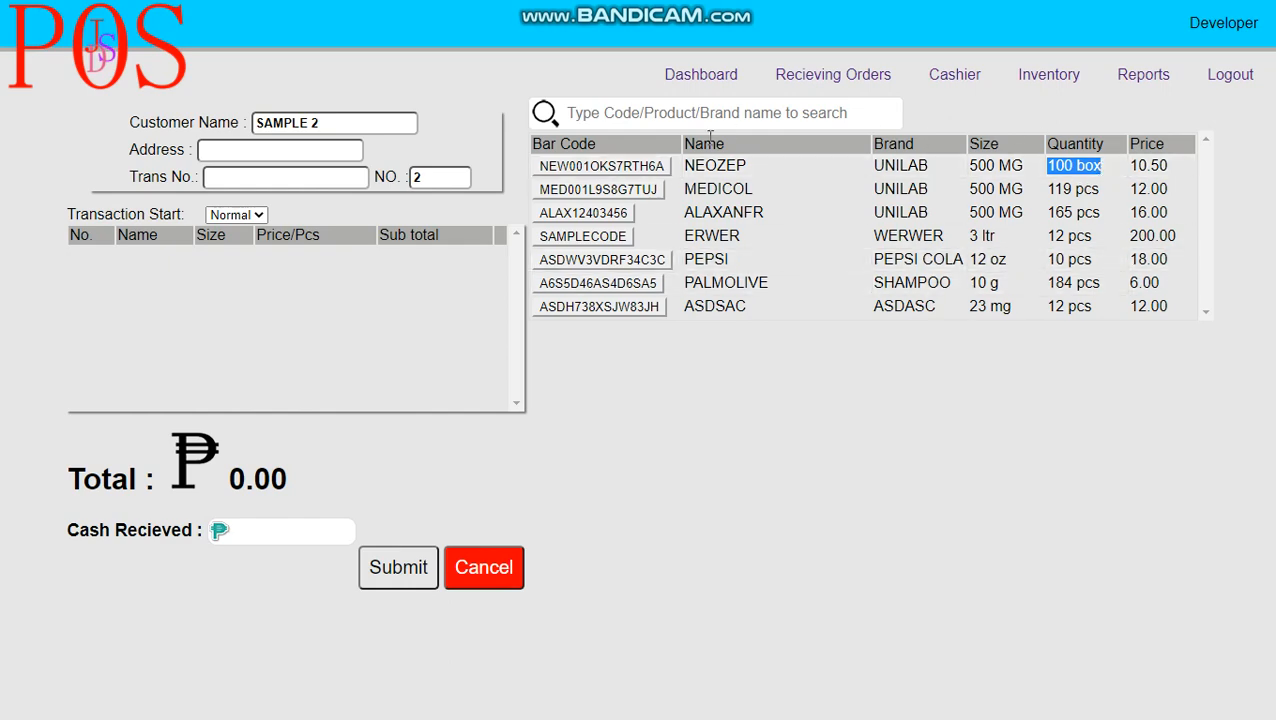
{"action": "left_click", "coordinate": [601, 170]}
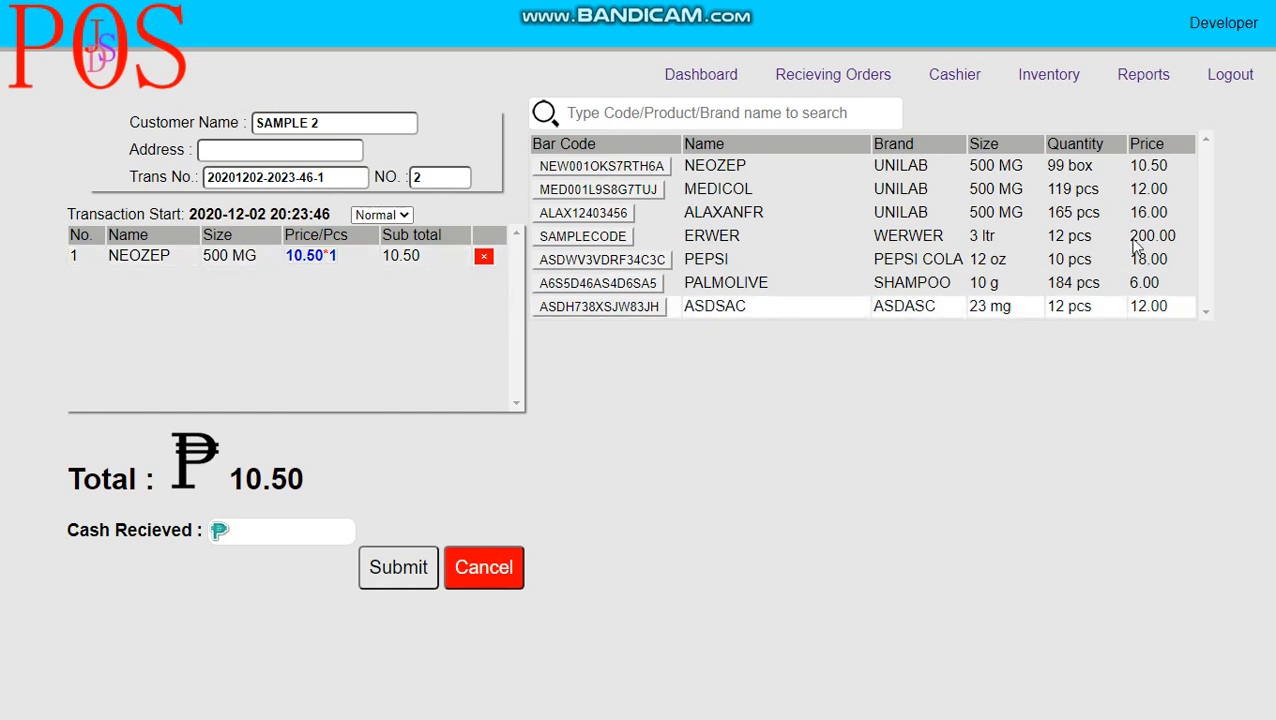
{"action": "left_click_drag", "start_coordinate": [1102, 166], "coordinate": [1050, 164]}
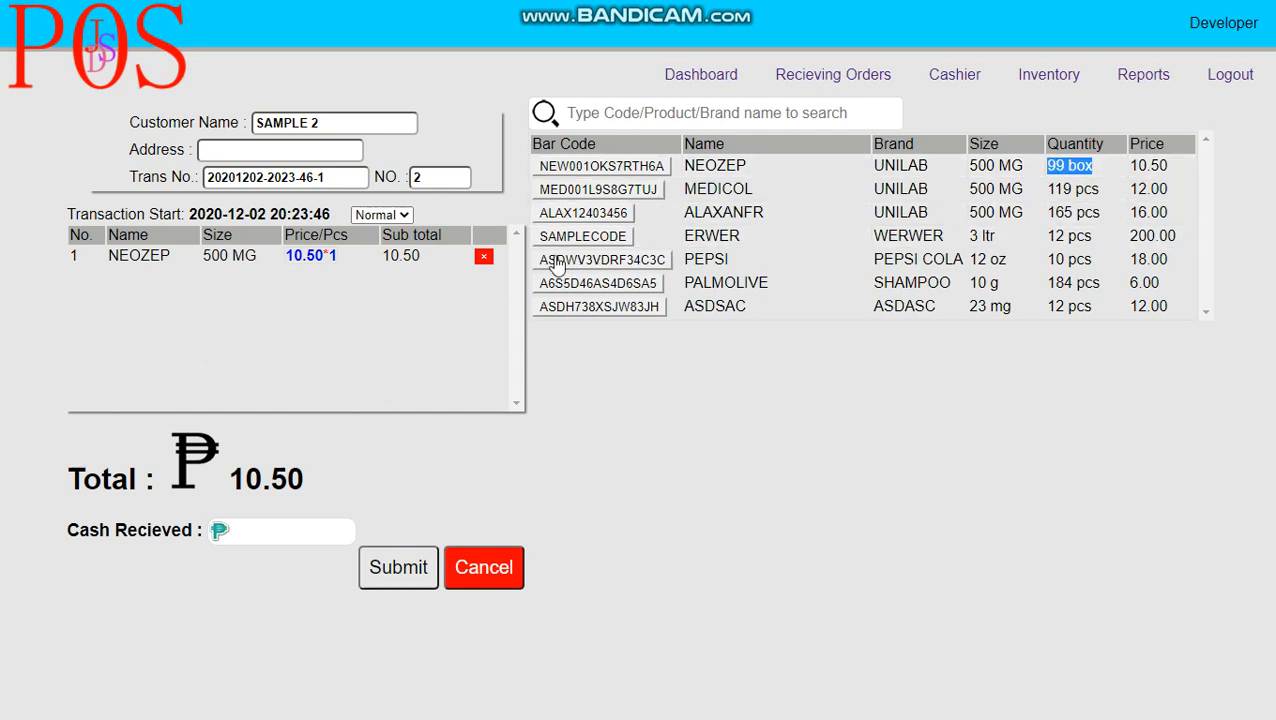
Check the total remaining quantity of NEOZEP and try to set its quantity in the transaction to 101.
{"action": "left_click", "coordinate": [324, 257]}
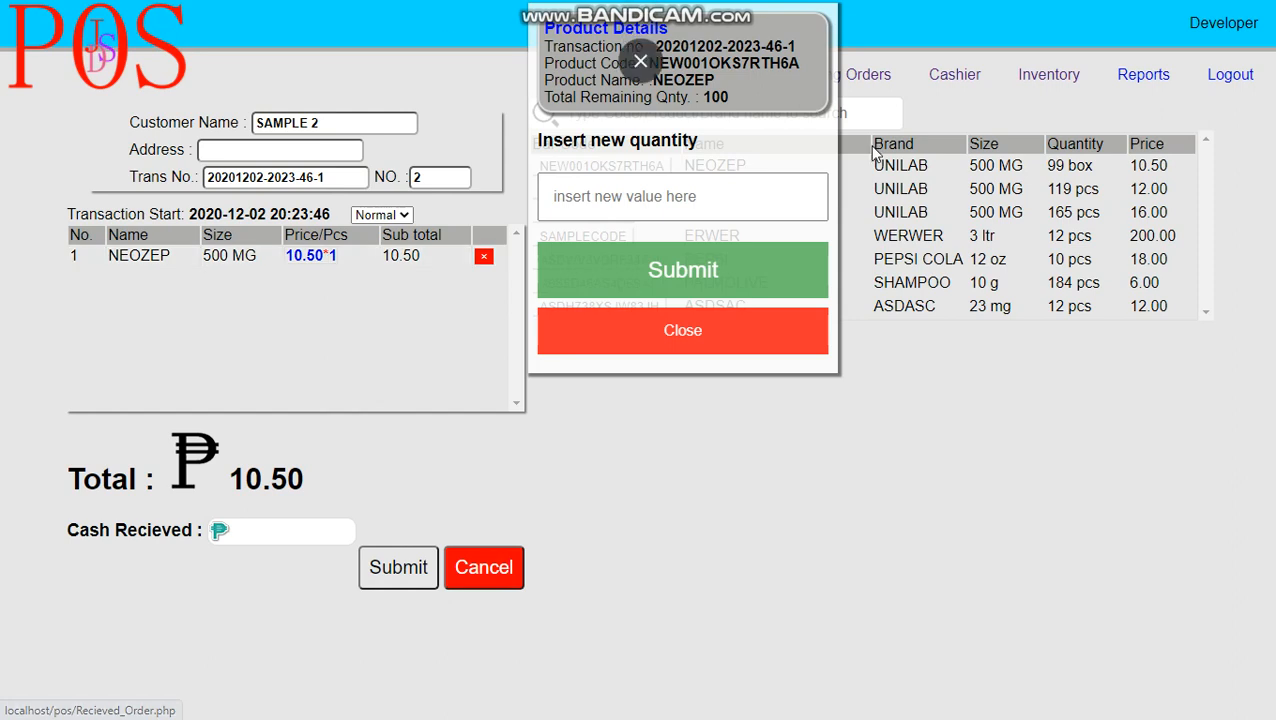
{"action": "left_click_drag", "start_coordinate": [734, 97], "coordinate": [712, 93]}
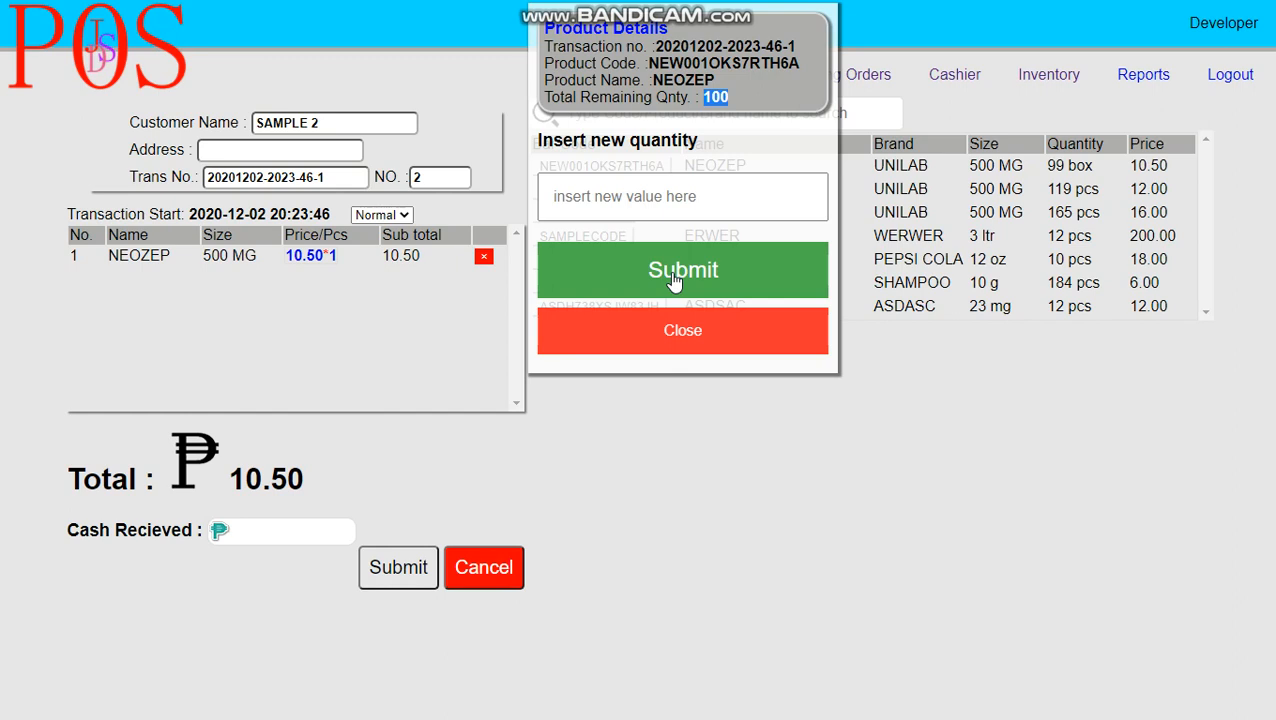
{"action": "left_click_drag", "start_coordinate": [752, 95], "coordinate": [703, 106]}
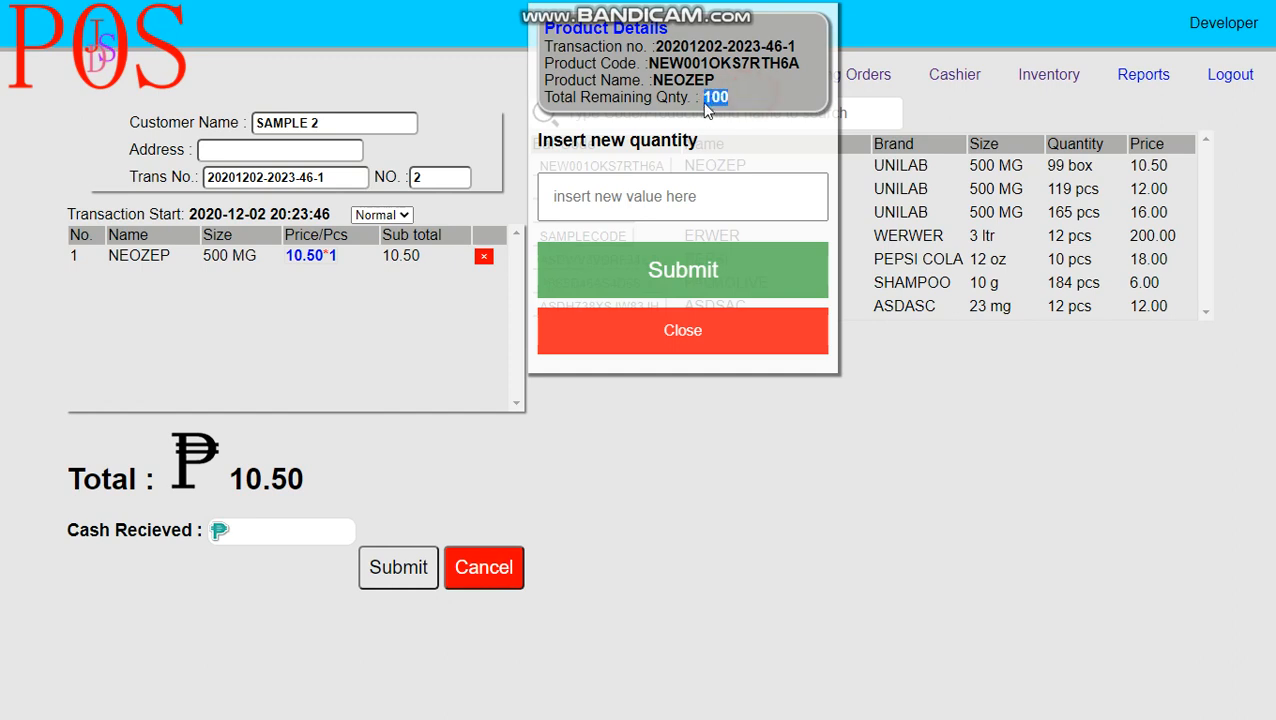
{"action": "left_click", "coordinate": [749, 95]}
{"action": "left_click", "coordinate": [665, 200]}
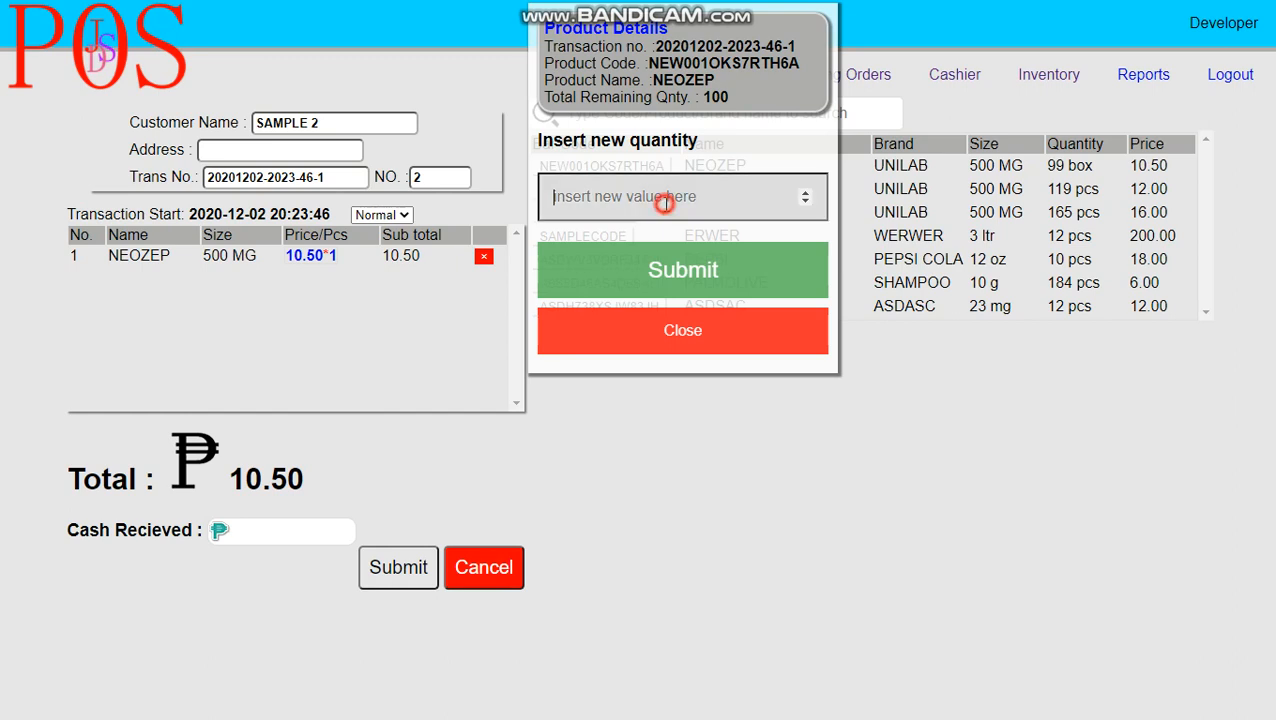
{"action": "type", "text": "101"}
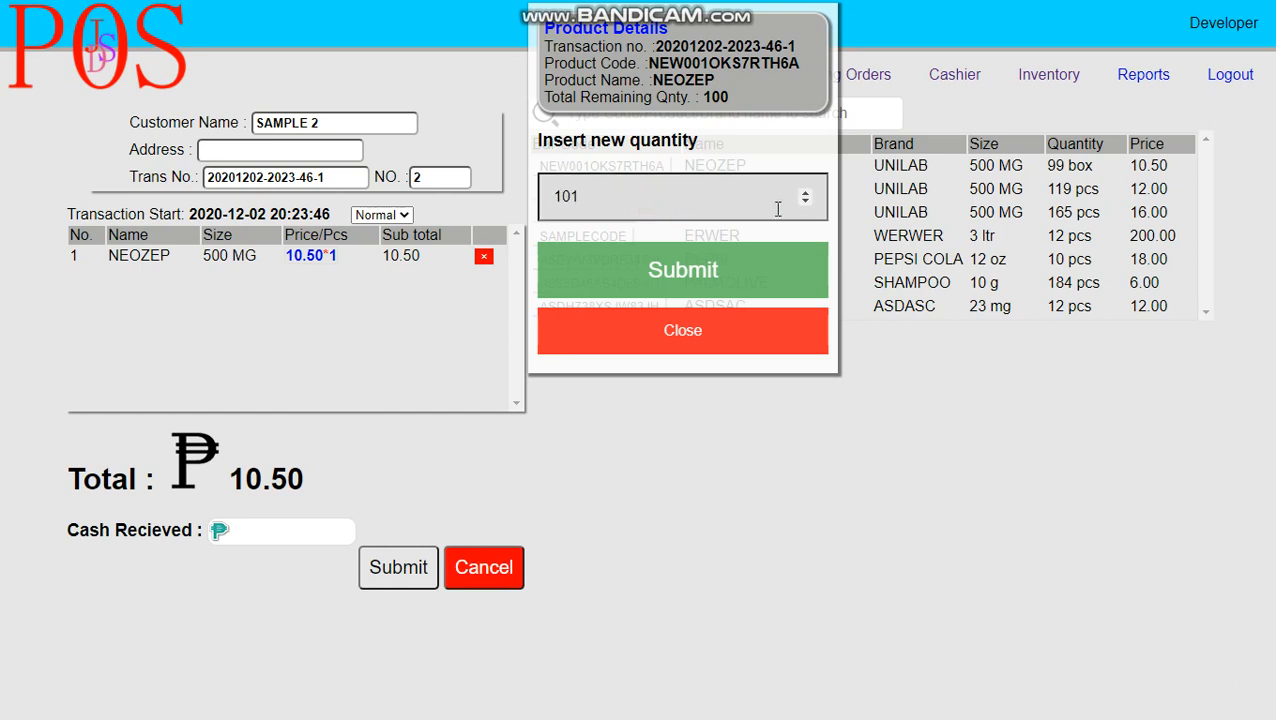
{"action": "left_click", "coordinate": [712, 276]}
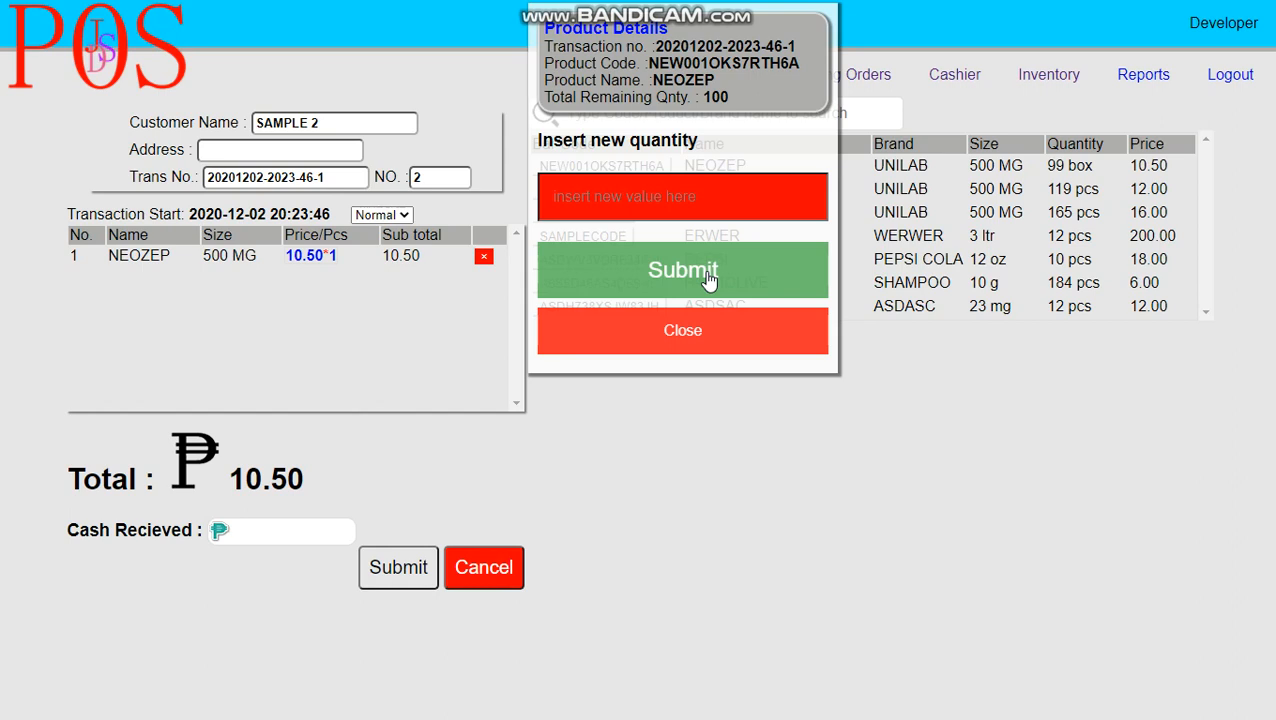
{"action": "left_click", "coordinate": [643, 204]}
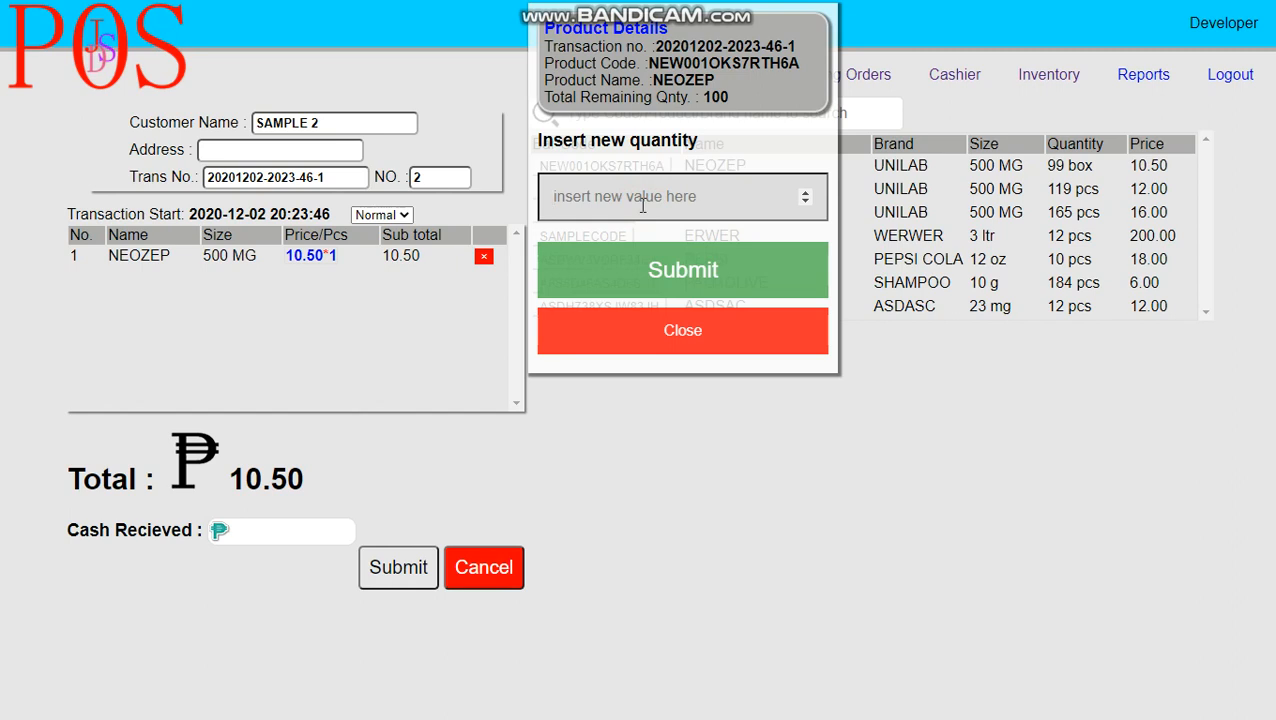
Set the quantity of NEOZEP in the SAMPLE 2 transaction to 100 and close the quantity dialog.
{"action": "type", "text": "100"}
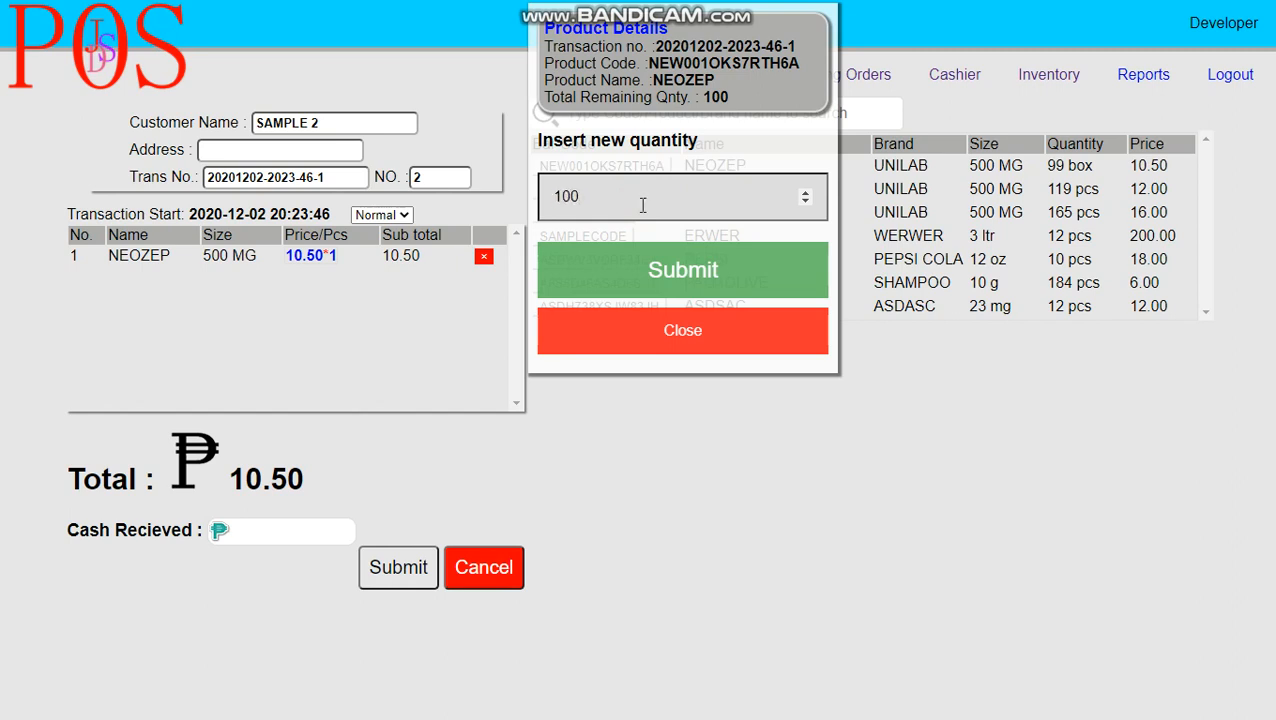
{"action": "left_click", "coordinate": [650, 262]}
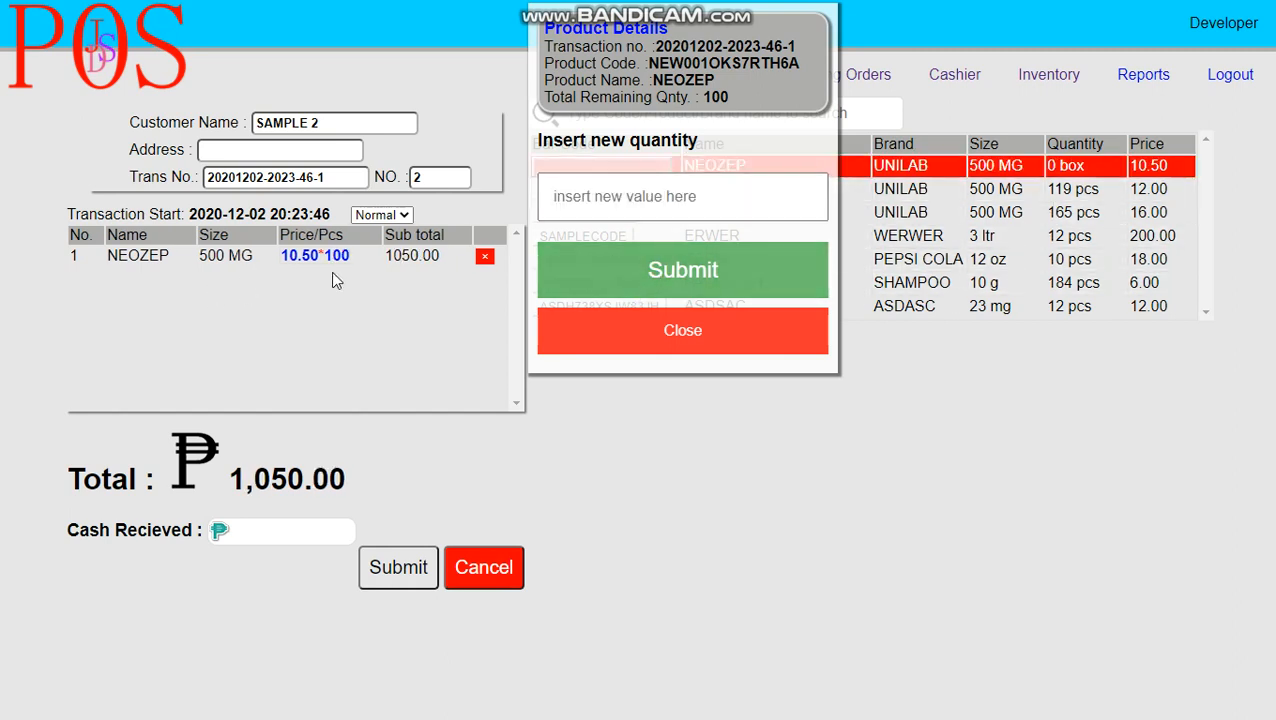
{"action": "left_click", "coordinate": [686, 338]}
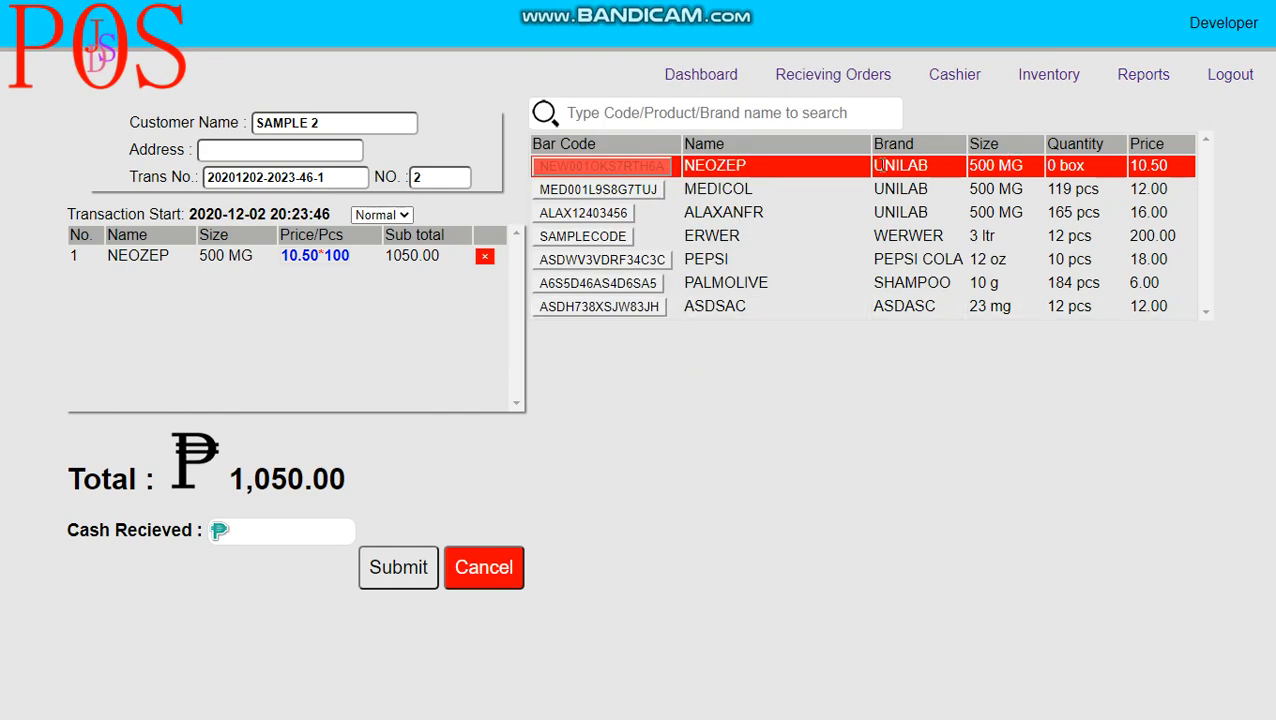
Check NEOZEP's stock quantity in the product list and try to add the product again by its bar code.
{"action": "double_click", "coordinate": [746, 166]}
{"action": "left_click_drag", "start_coordinate": [1047, 161], "coordinate": [1096, 166]}
{"action": "left_click", "coordinate": [1120, 158]}
{"action": "left_click", "coordinate": [631, 168]}
{"action": "left_click", "coordinate": [631, 168]}
{"action": "left_click", "coordinate": [631, 168]}
{"action": "left_click", "coordinate": [631, 168]}
Enter 1100 as the cash received and submit the SAMPLE 2 transaction.
{"action": "left_click", "coordinate": [258, 542]}
{"action": "type", "text": "11"}
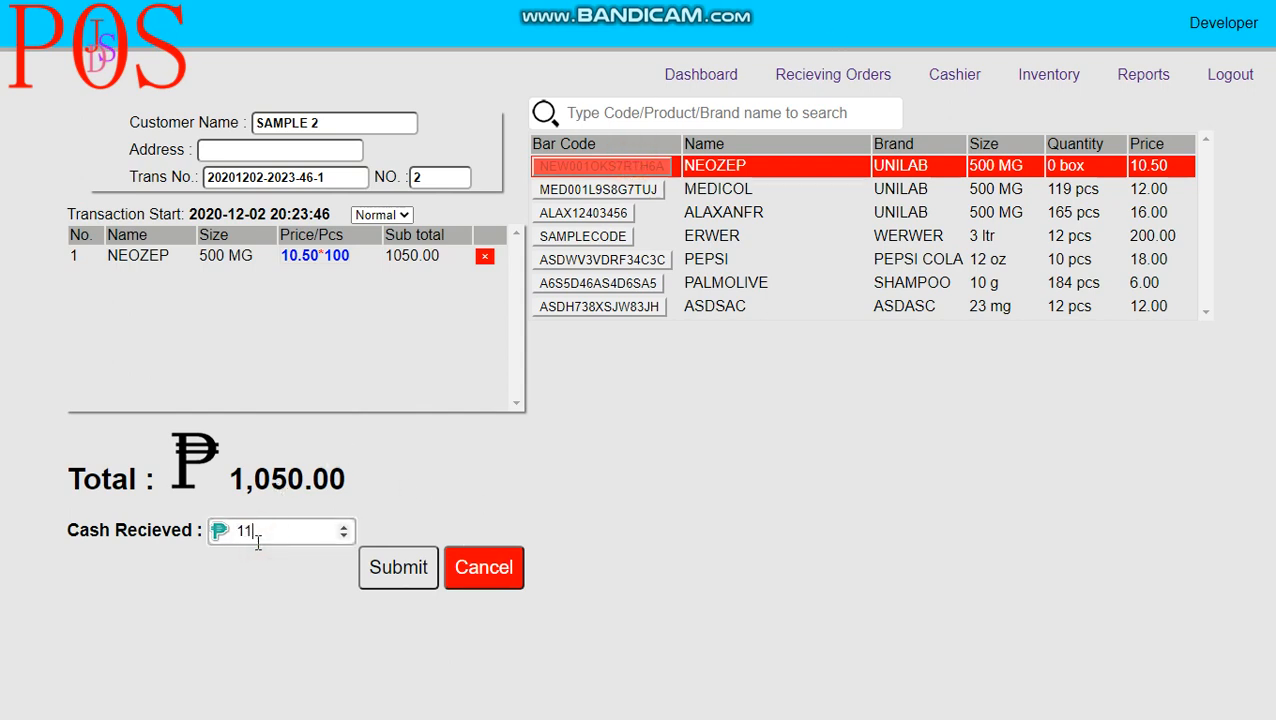
{"action": "type", "text": "00"}
{"action": "left_click", "coordinate": [382, 576]}
{"action": "left_click", "coordinate": [791, 98]}
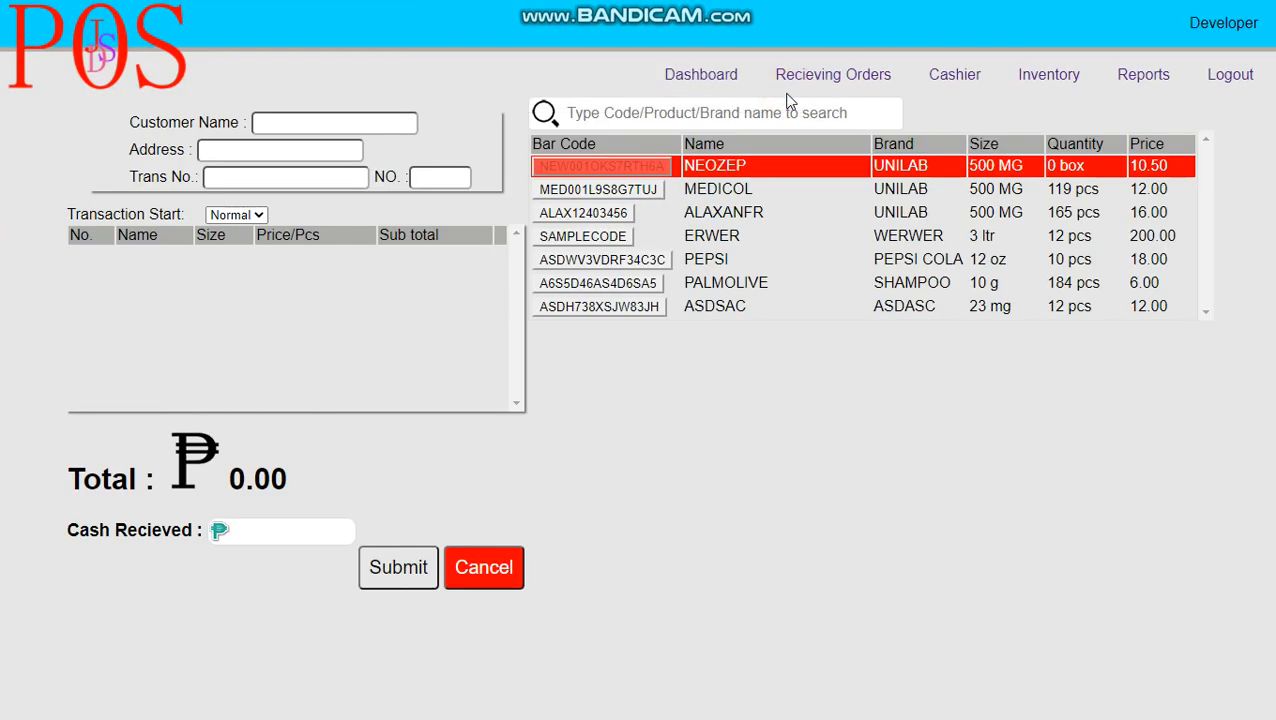
Enter SAMPLE 3 as the customer name and 3 as the NO. for a new transaction.
{"action": "left_click", "coordinate": [302, 128]}
{"action": "type", "text": "SAMPLE 3"}
{"action": "left_click", "coordinate": [452, 178]}
{"action": "type", "text": "1"}
{"action": "key", "text": "BackSpace"}
{"action": "type", "text": "3"}
Try to add NEOZEP to the SAMPLE 3 transaction, add MEDICOL by its bar code, and check NEOZEP's stock quantity.
{"action": "left_click", "coordinate": [618, 166]}
{"action": "left_click", "coordinate": [557, 190]}
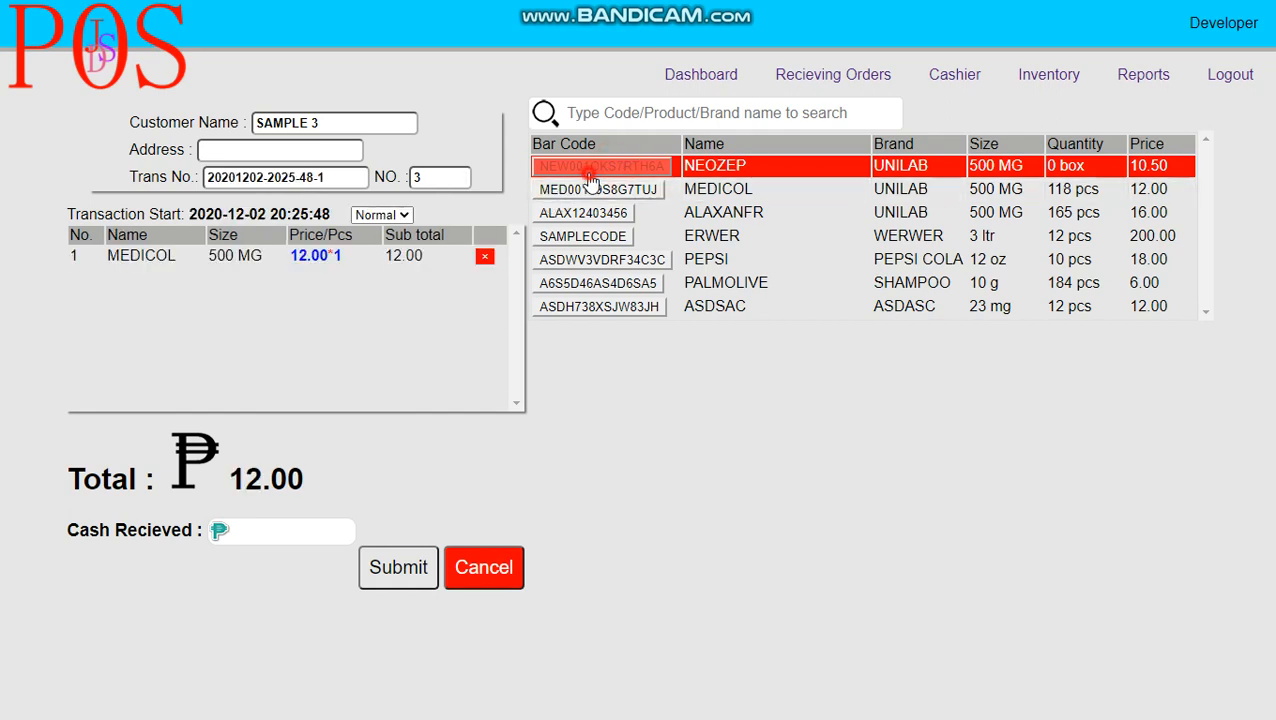
{"action": "left_click_drag", "start_coordinate": [1086, 158], "coordinate": [1047, 168]}
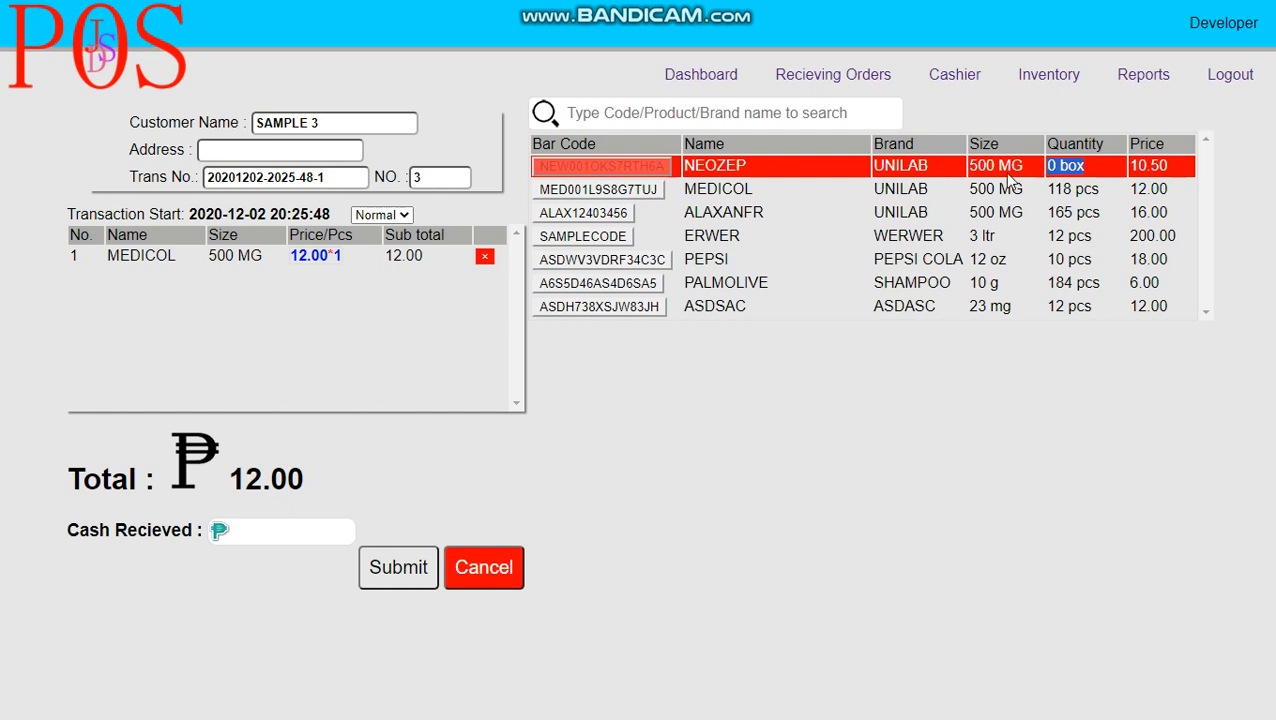